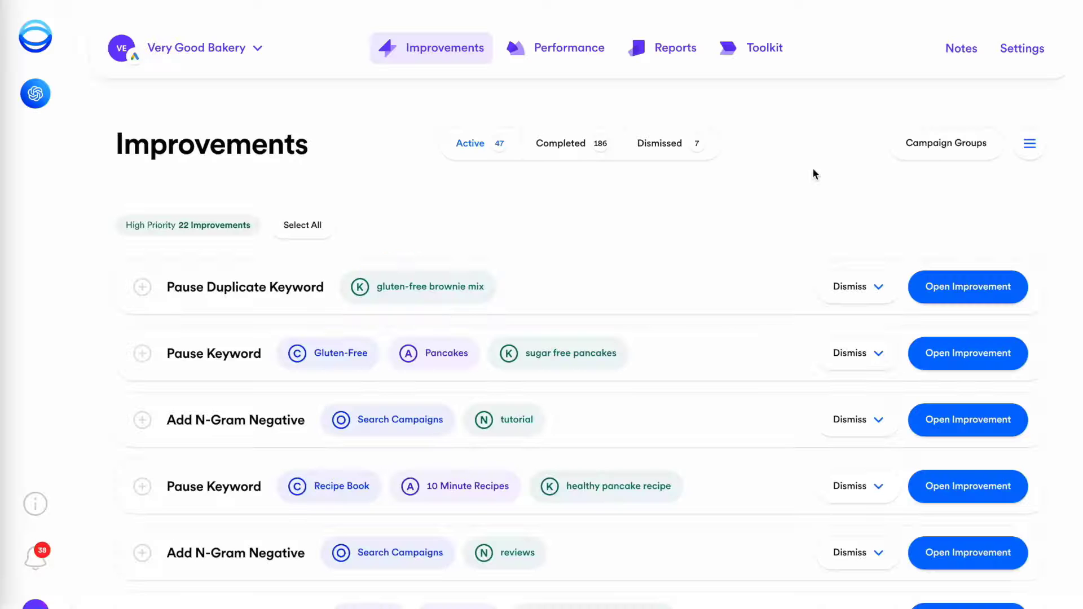
Add the 'reviews' n-gram as a negative keyword across all search campaigns in Opteo
scroll(814, 173, down, 3)
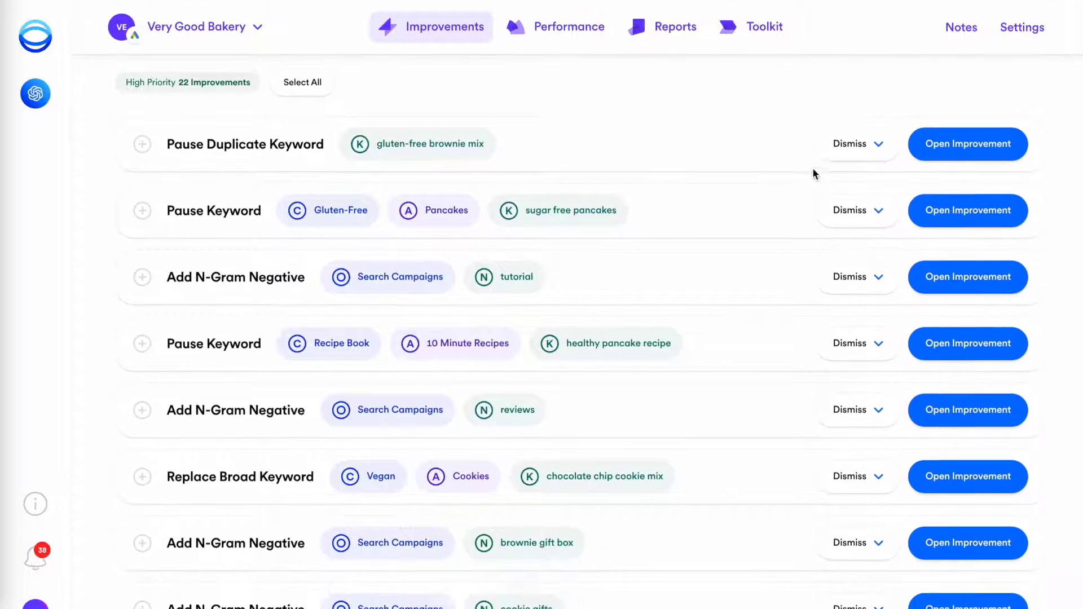
click(950, 409)
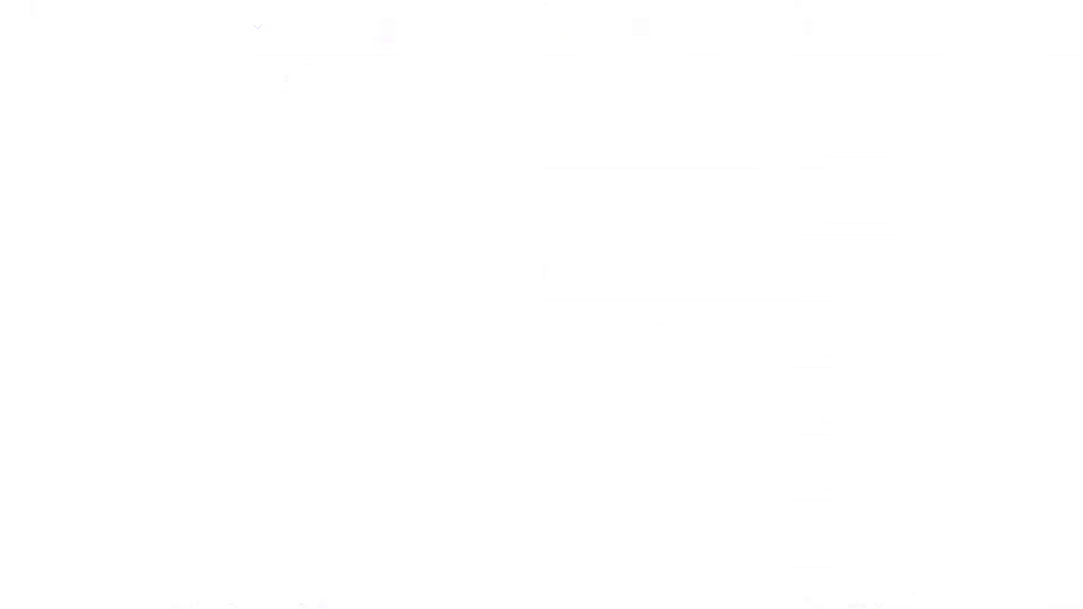
scroll(928, 77, down, 10)
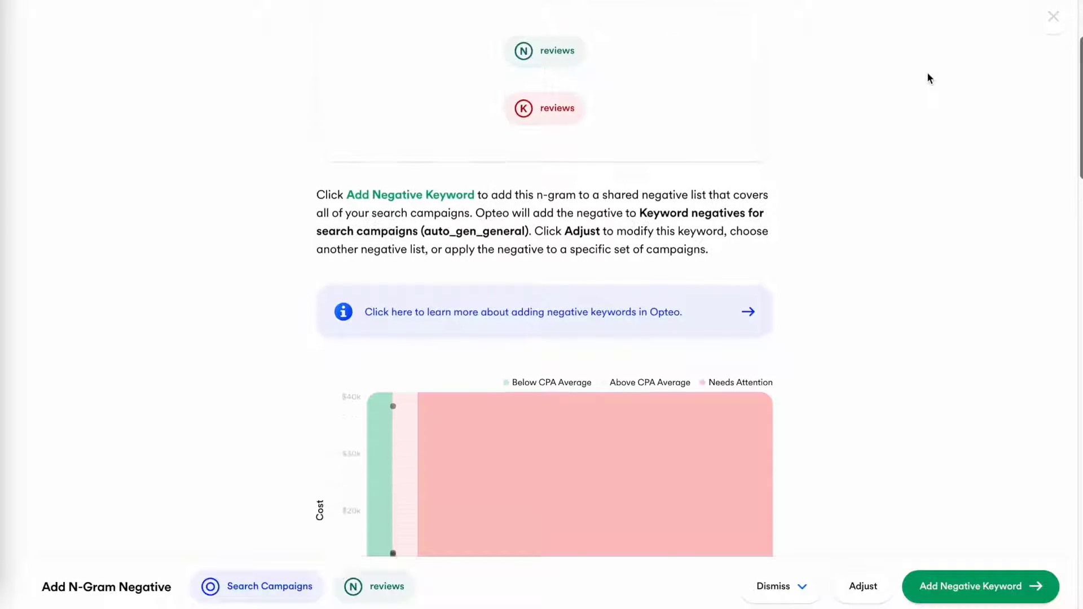
scroll(929, 78, down, 10)
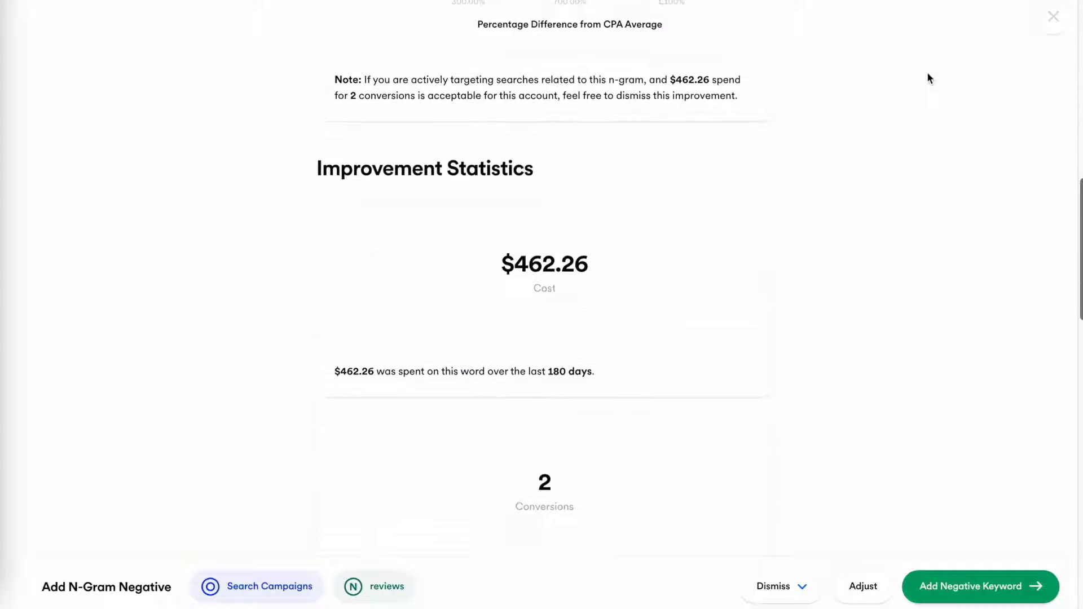
scroll(929, 78, down, 10)
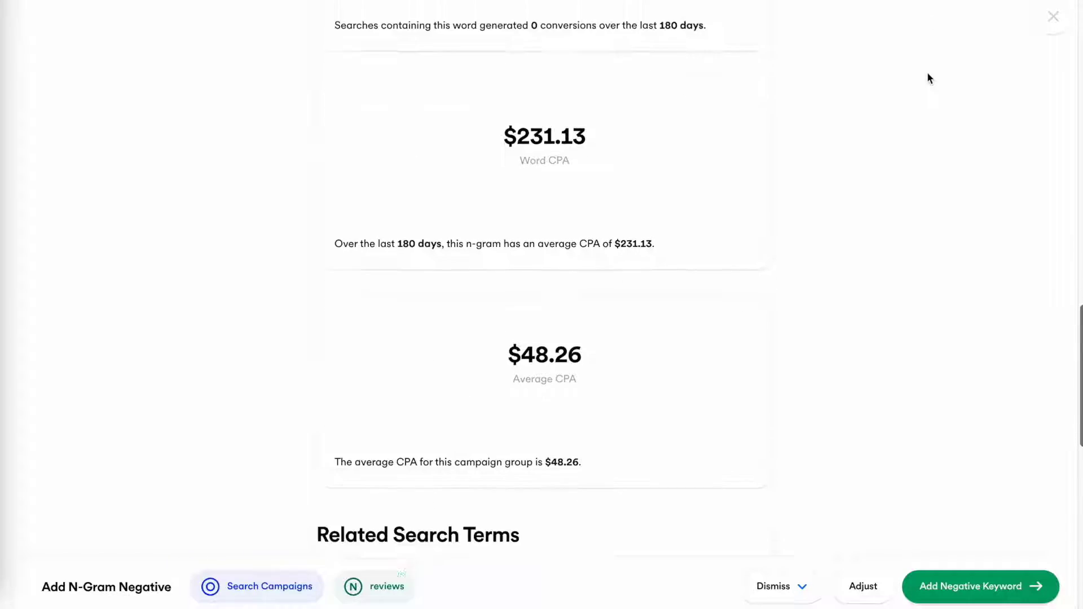
scroll(930, 78, down, 2)
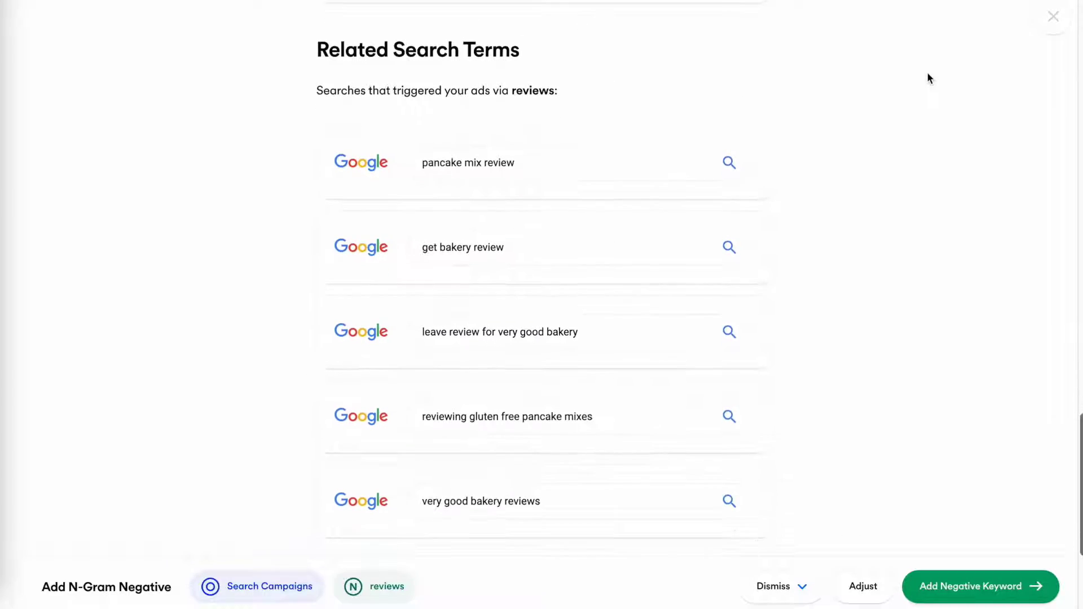
click(984, 585)
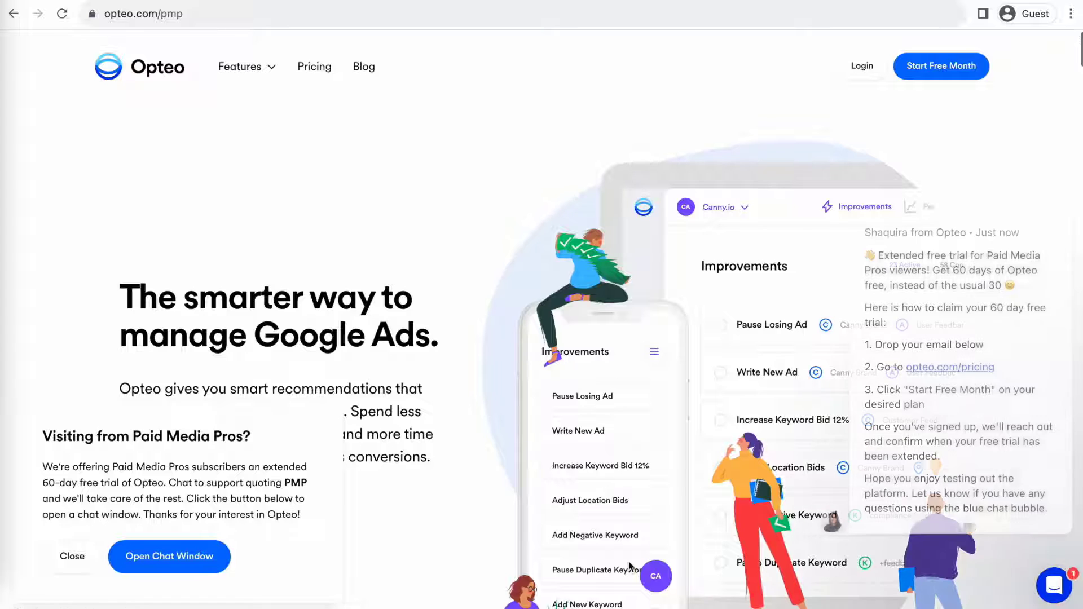
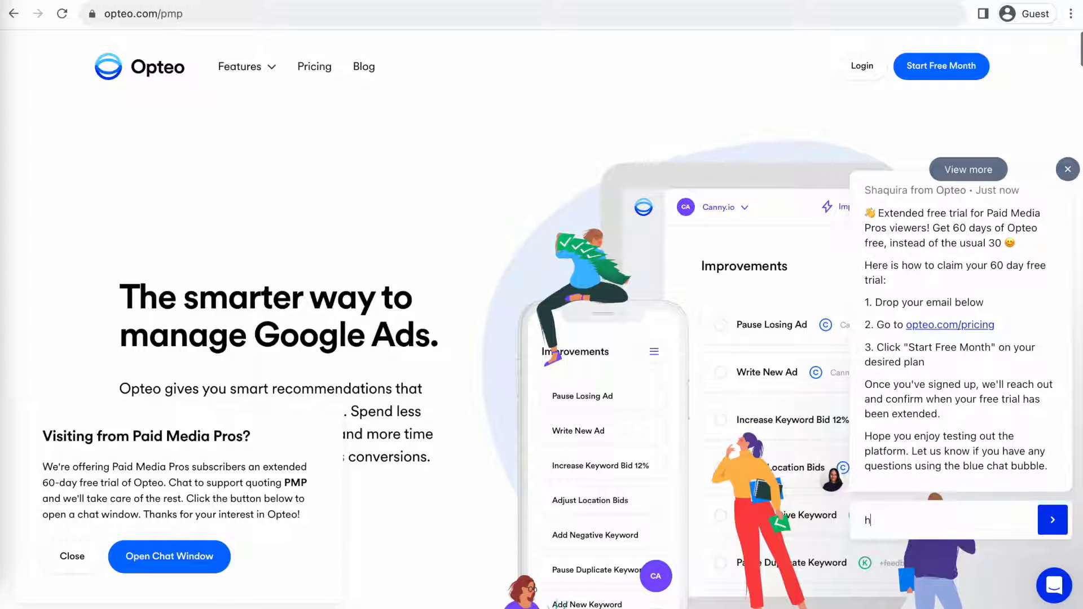
Send your e-mail address in the Opteo chat to claim the 60-day trial
key(Return)
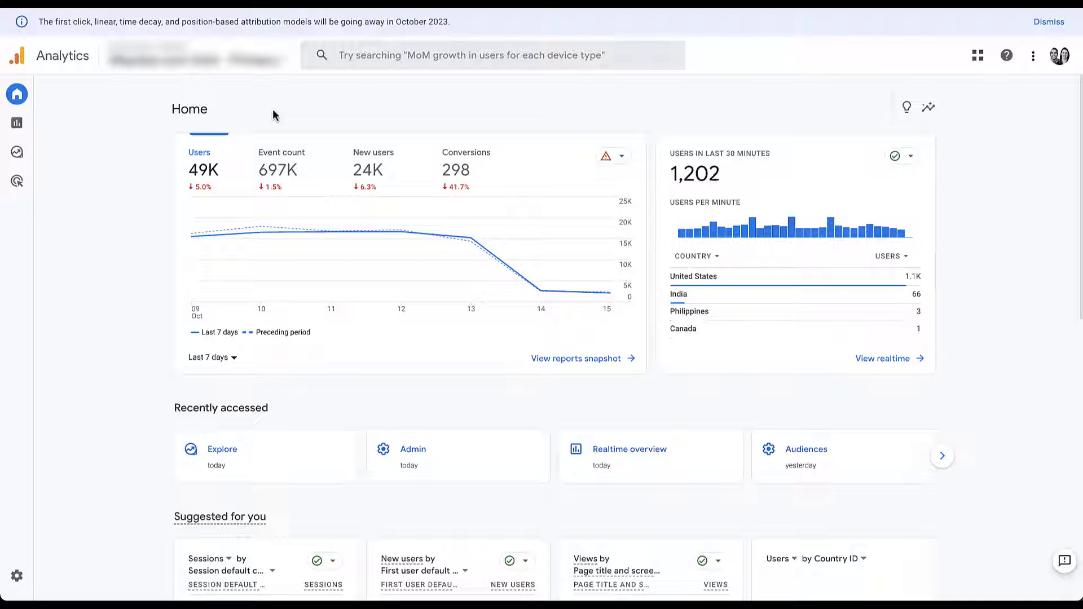
Go to the Explore section to see the exploration templates
click(26, 155)
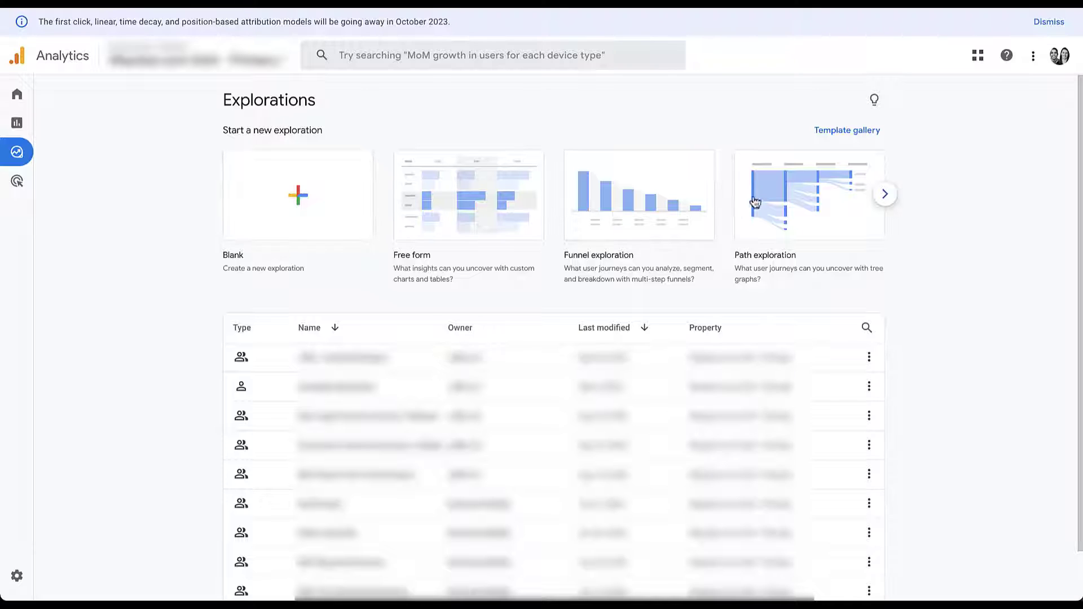
Start a Segment overlap exploration from the template gallery's next page
click(885, 193)
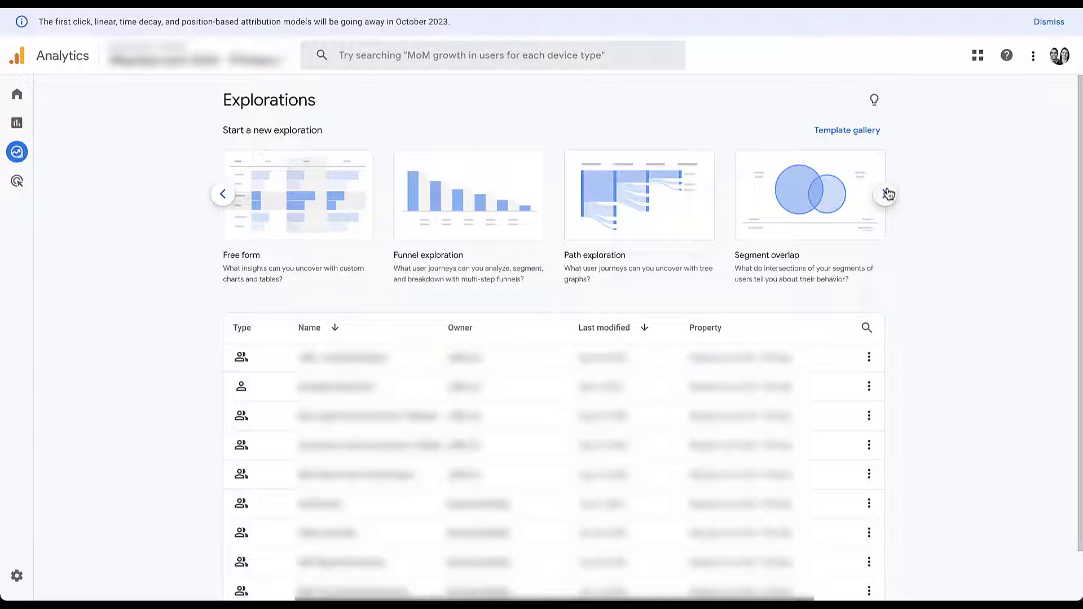
click(829, 194)
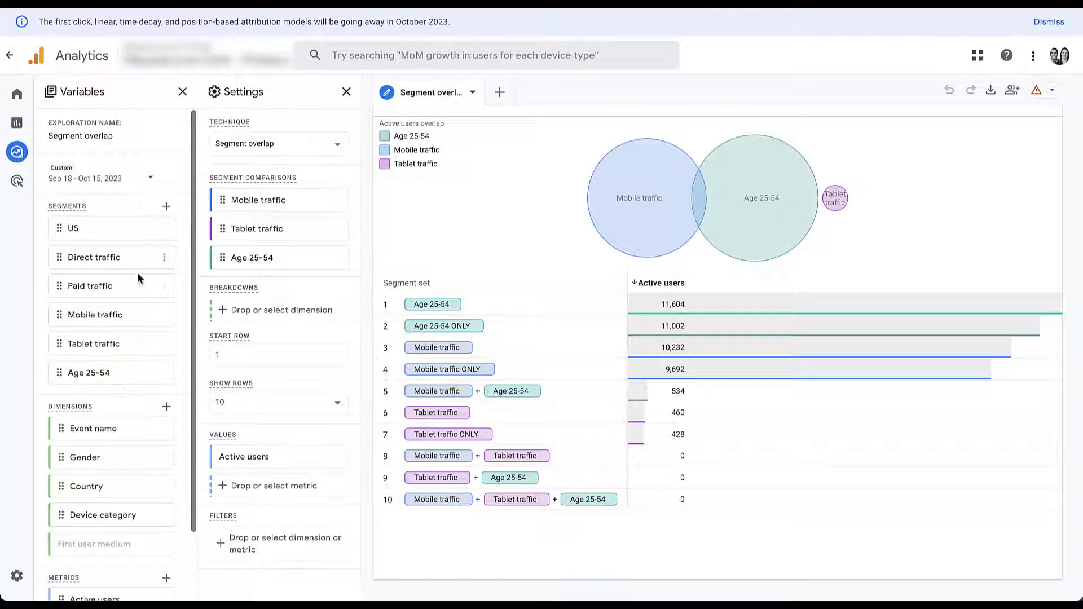
scroll(133, 375, down, 3)
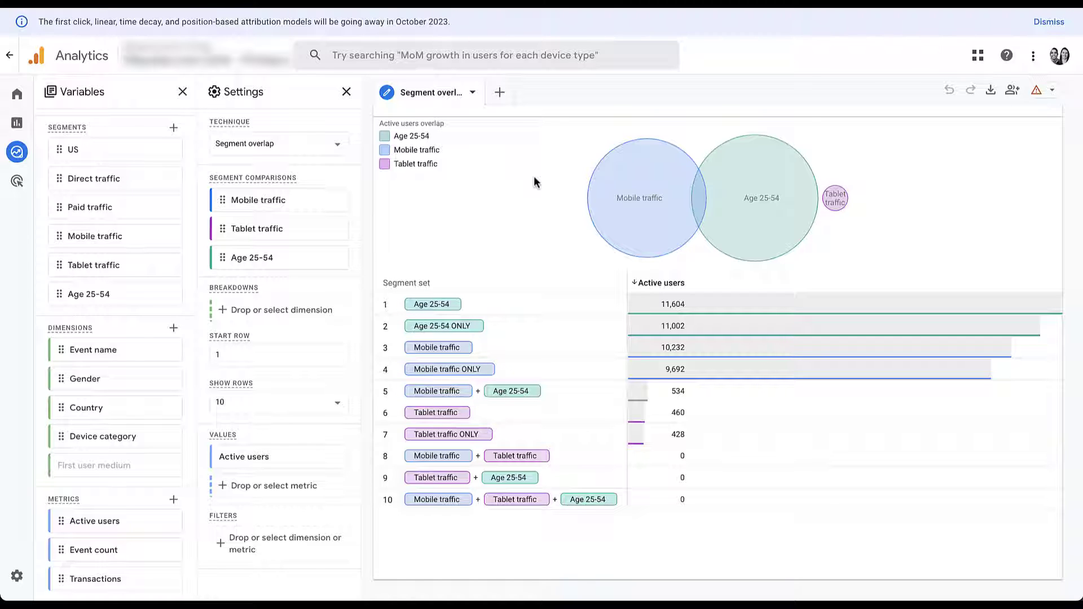
mouse_move(790, 151)
mouse_move(626, 234)
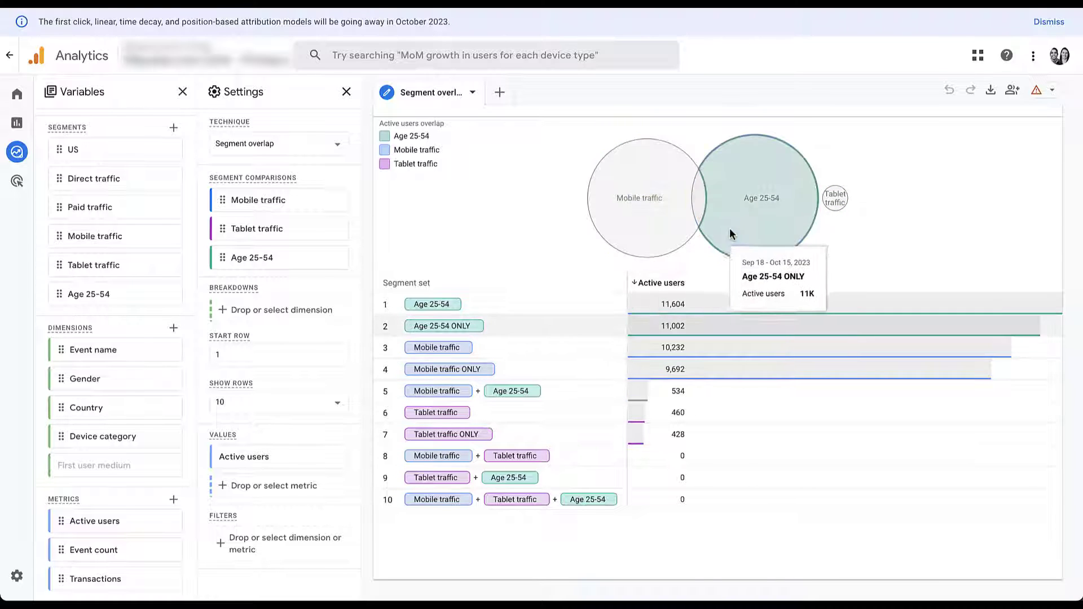
mouse_move(702, 215)
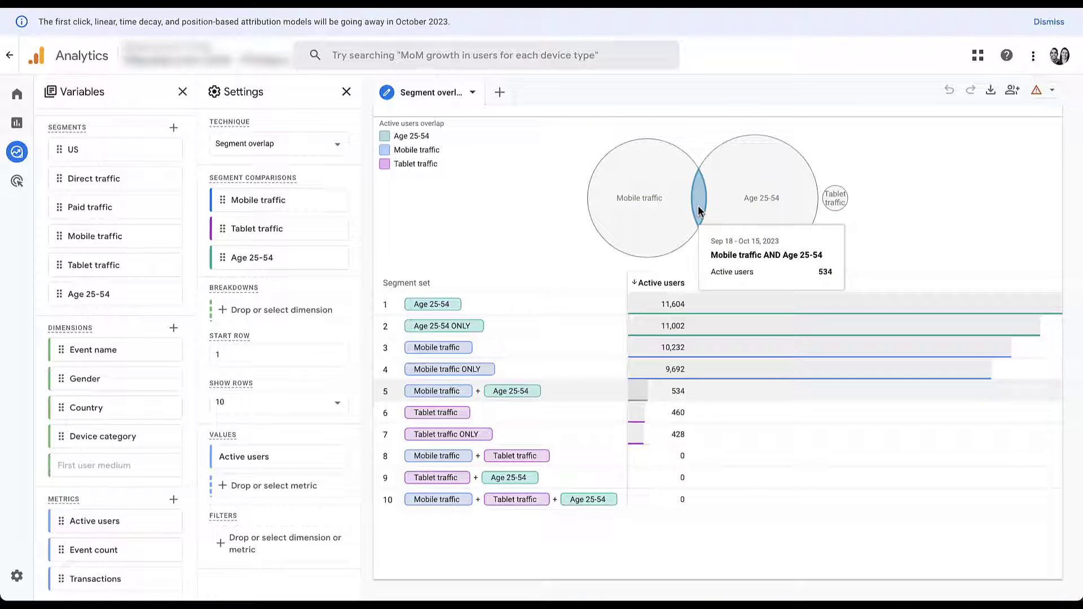
mouse_move(833, 201)
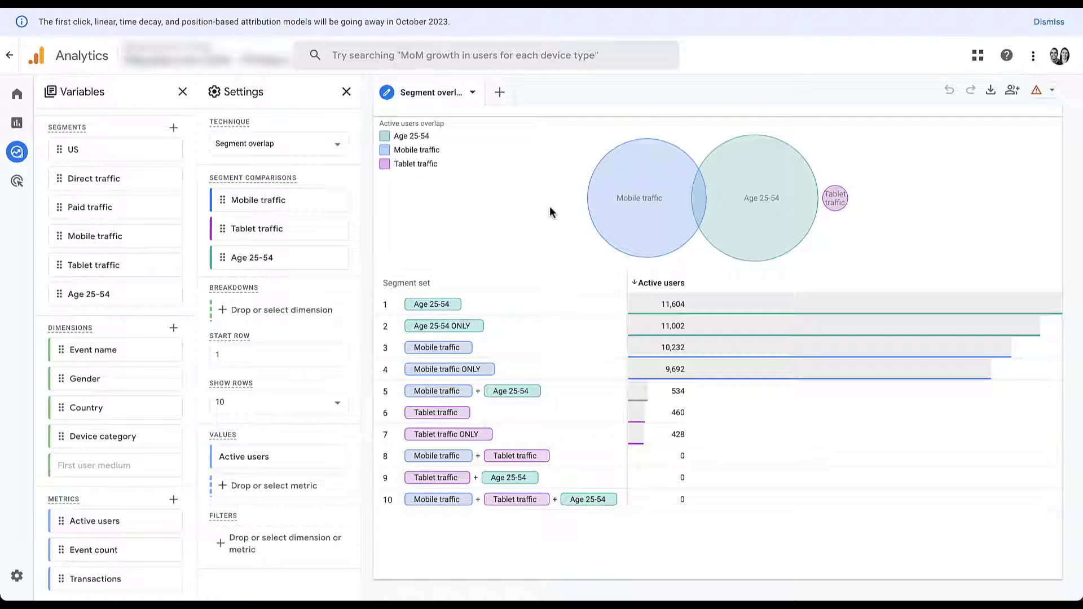
mouse_move(706, 244)
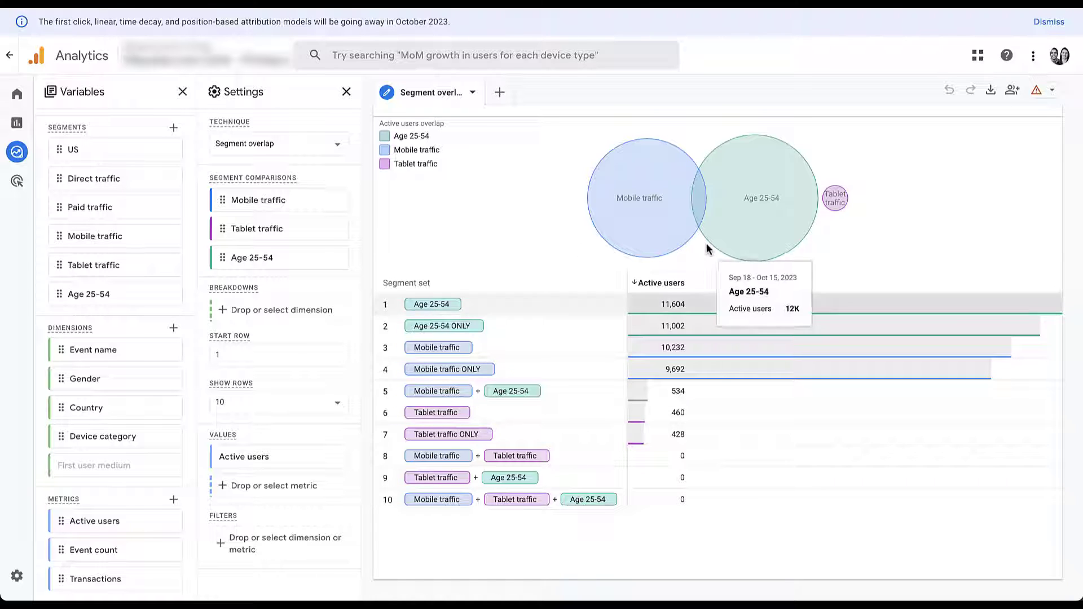
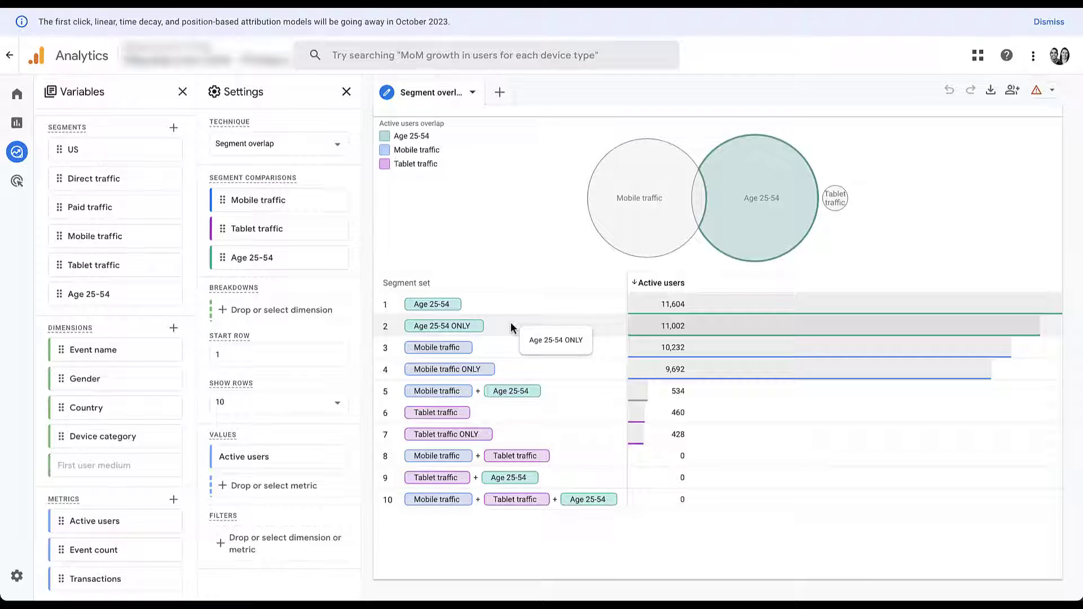
mouse_move(713, 177)
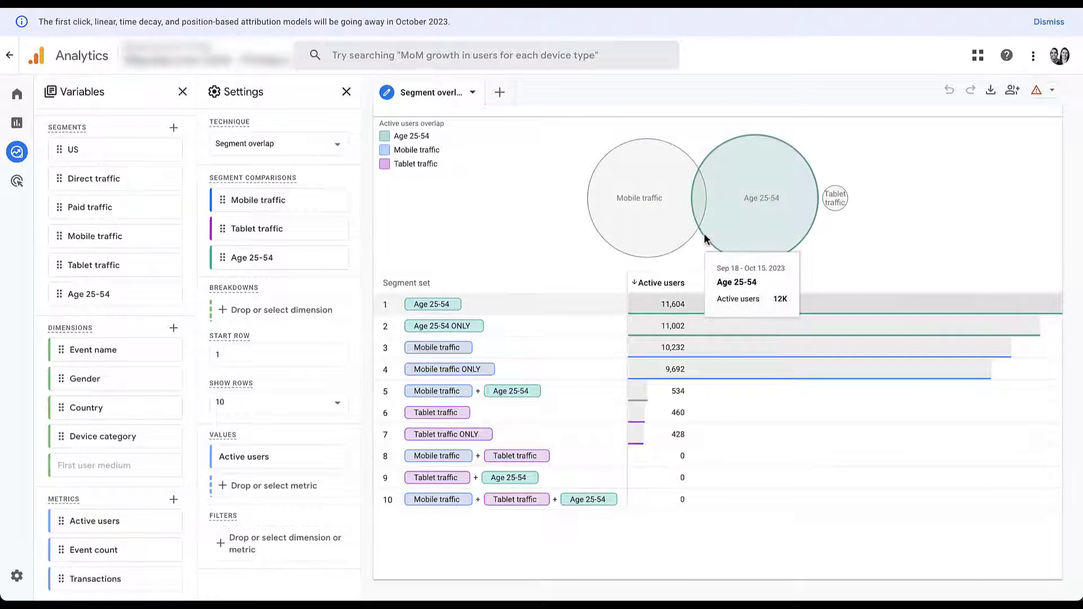
mouse_move(701, 229)
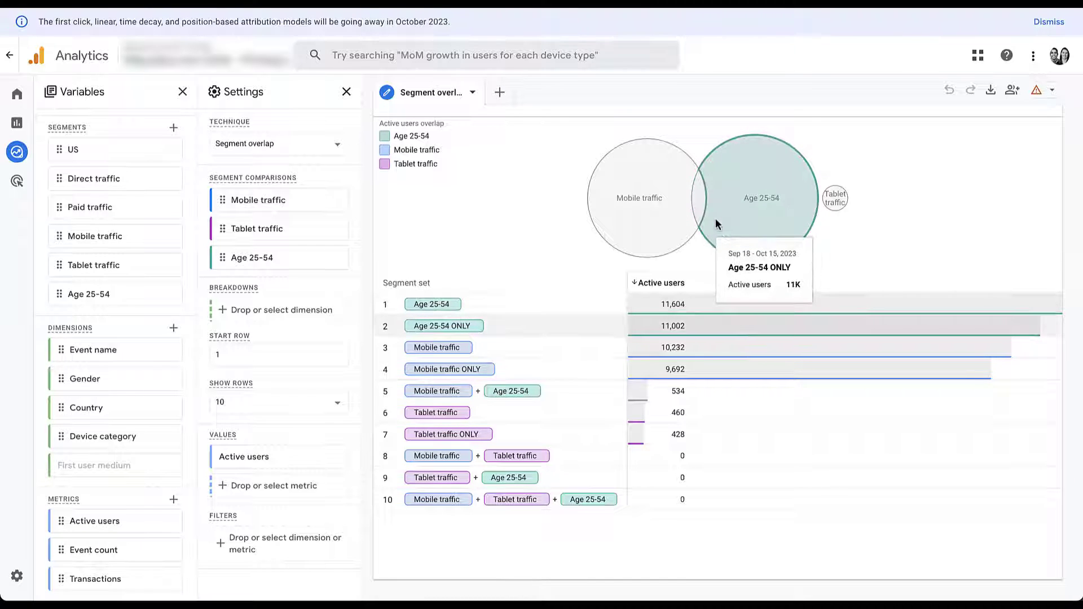
mouse_move(701, 194)
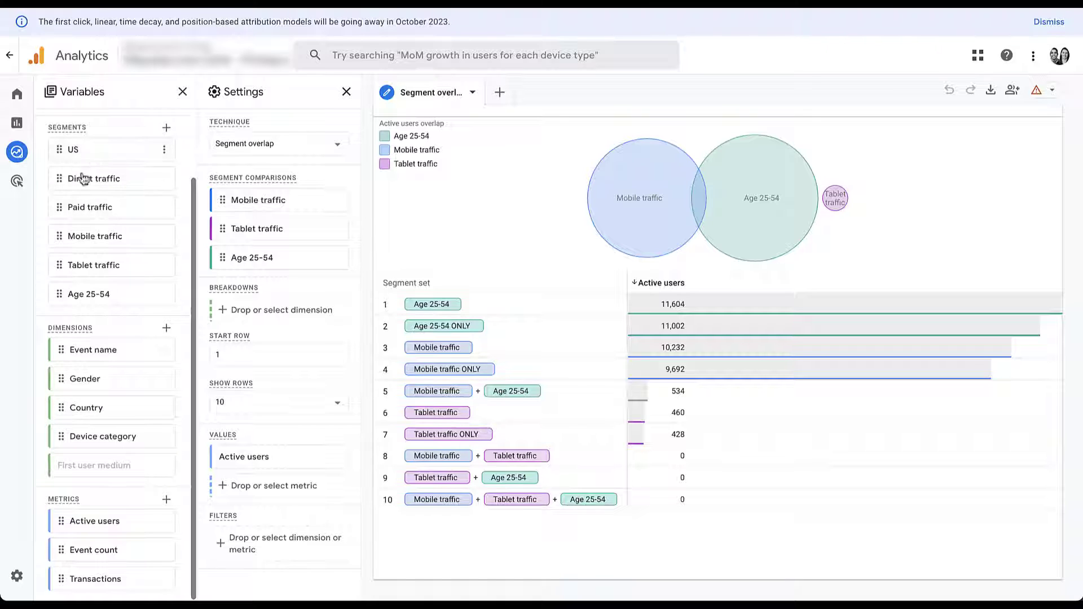
Break the overlap table down by Country and collapse the Variables and Settings panels
drag(61, 409, 233, 303)
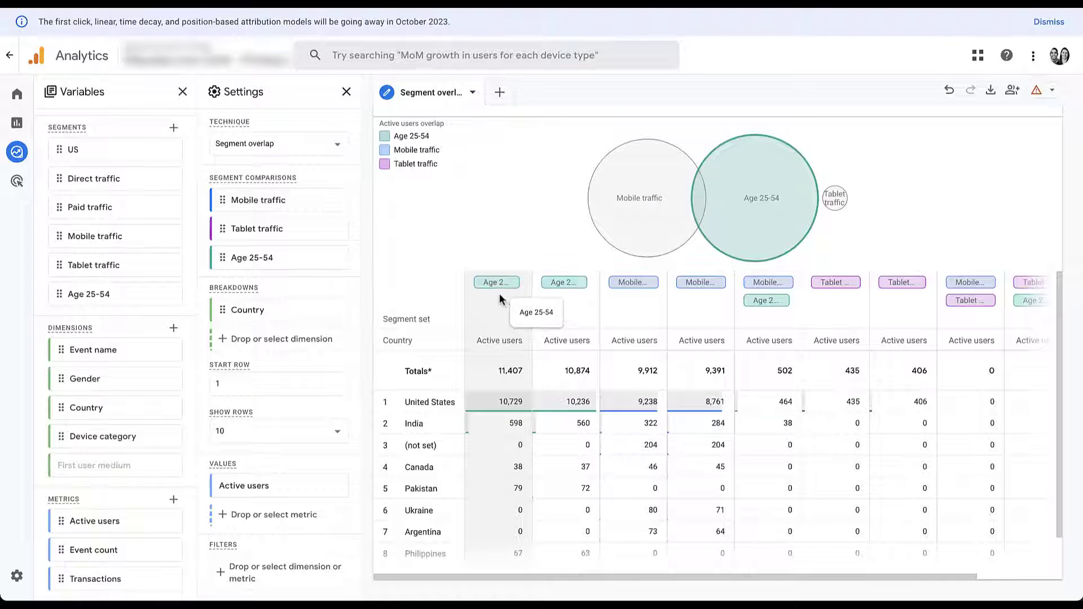
click(182, 97)
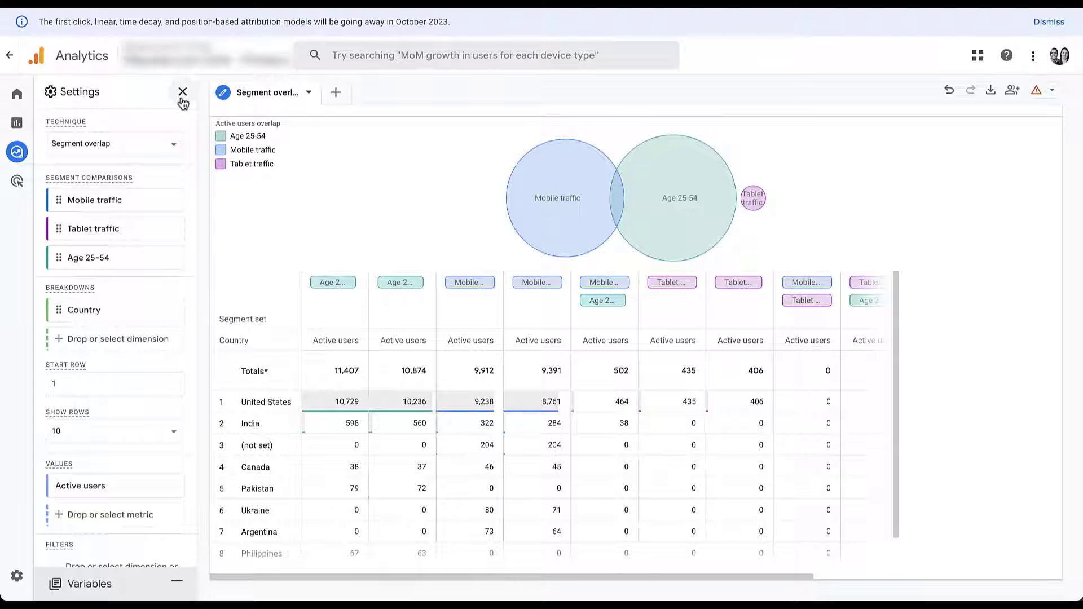
click(182, 93)
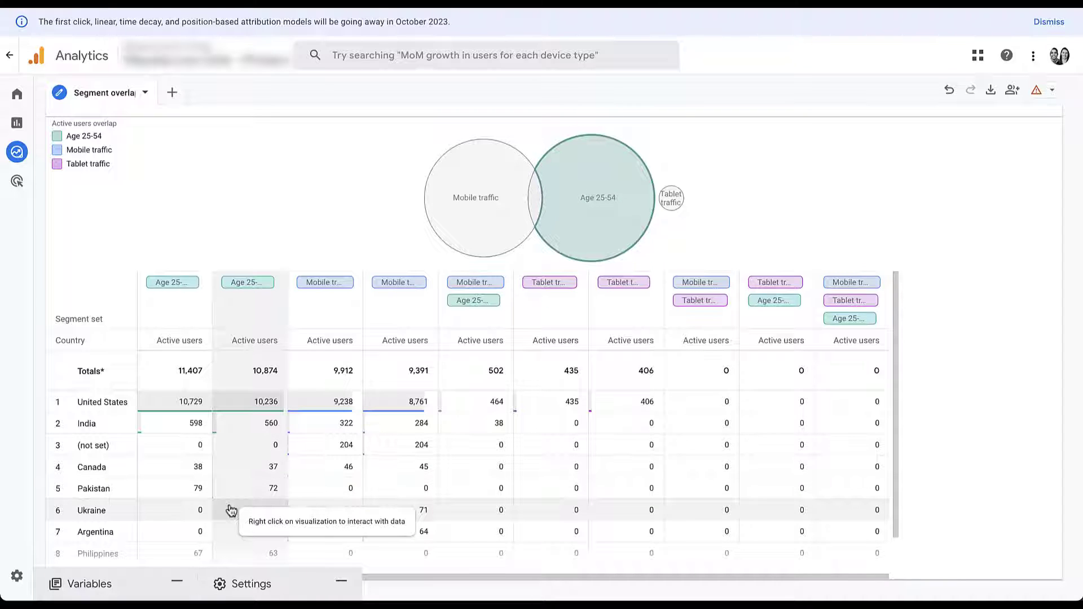
Re-expand the Variables and Settings panels and swap the Country breakdown for Event name
click(176, 582)
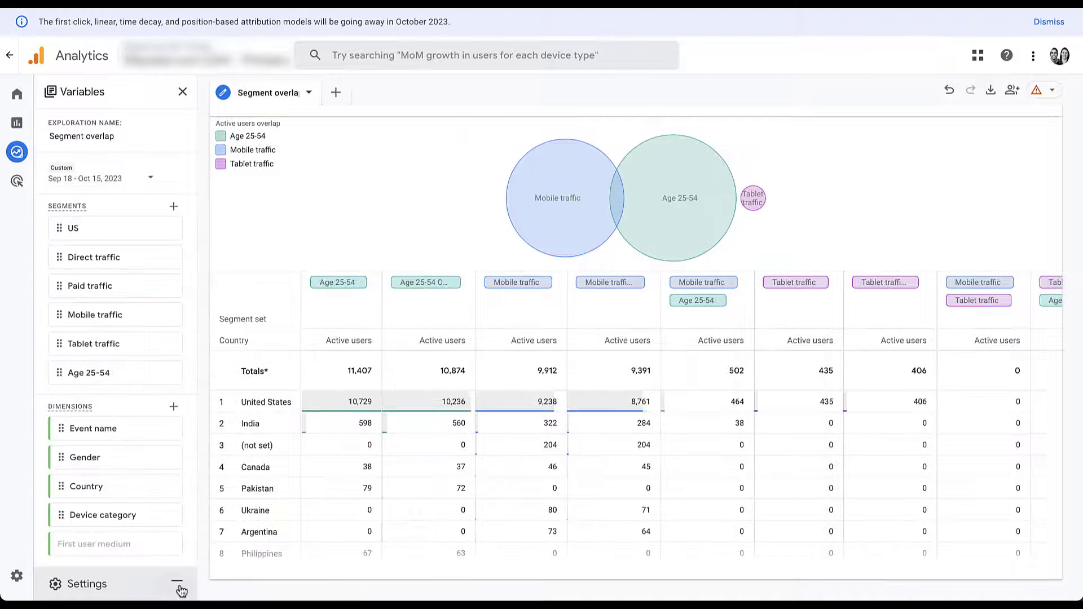
click(177, 582)
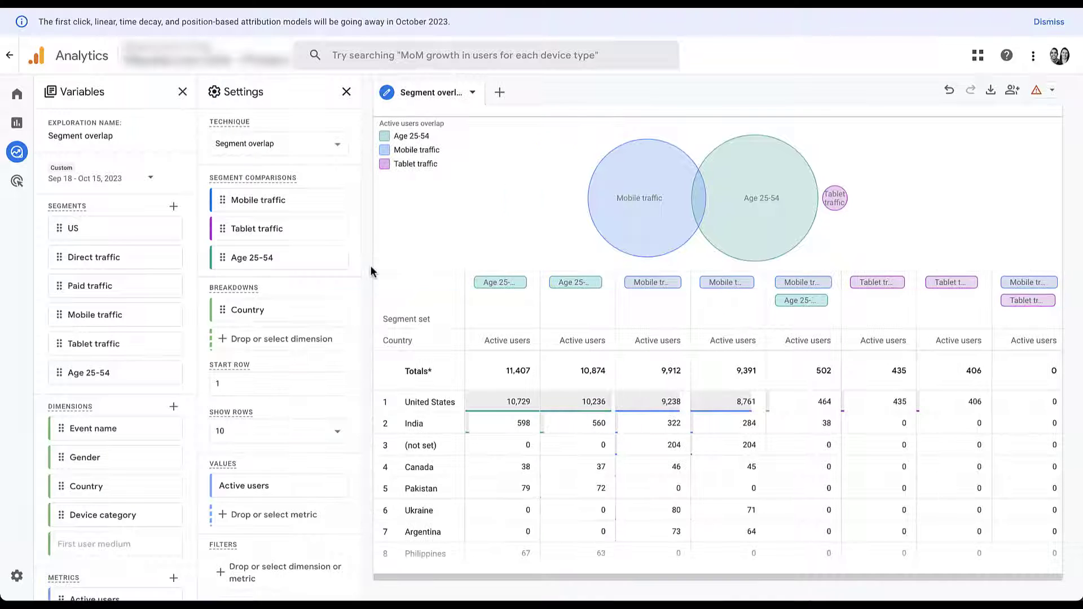
click(330, 311)
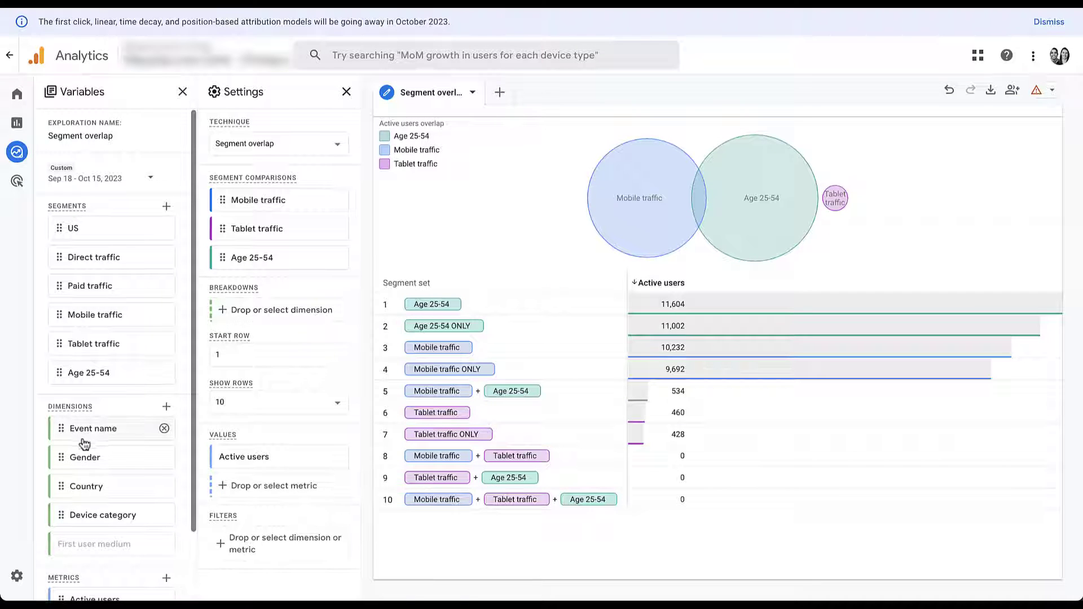
drag(83, 428, 252, 314)
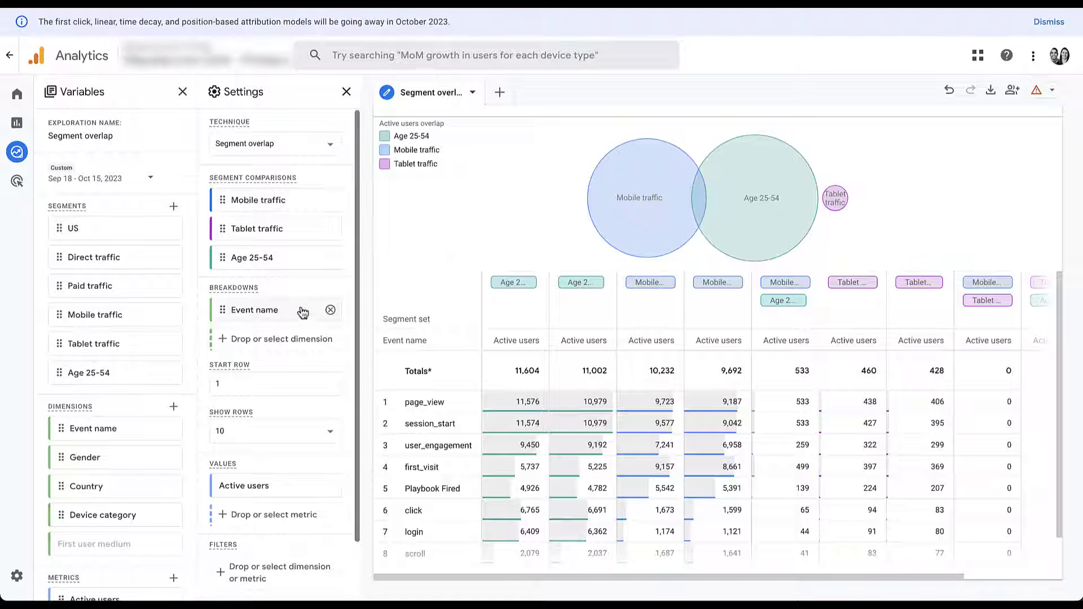
scroll(311, 447, down, 2)
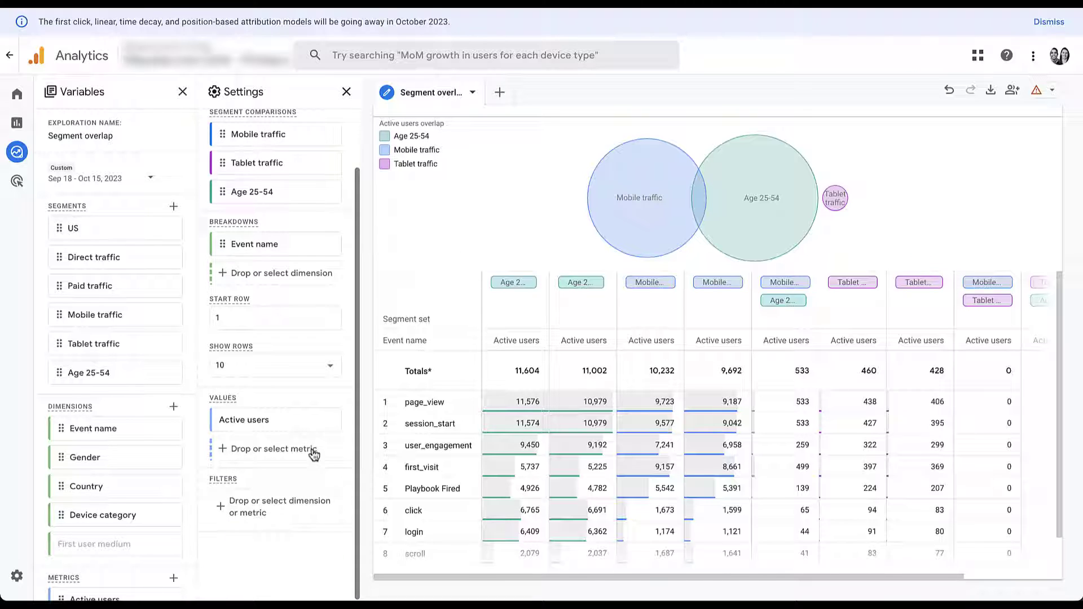
Add and apply an Event name filter with the condition contains 'demo'
click(261, 523)
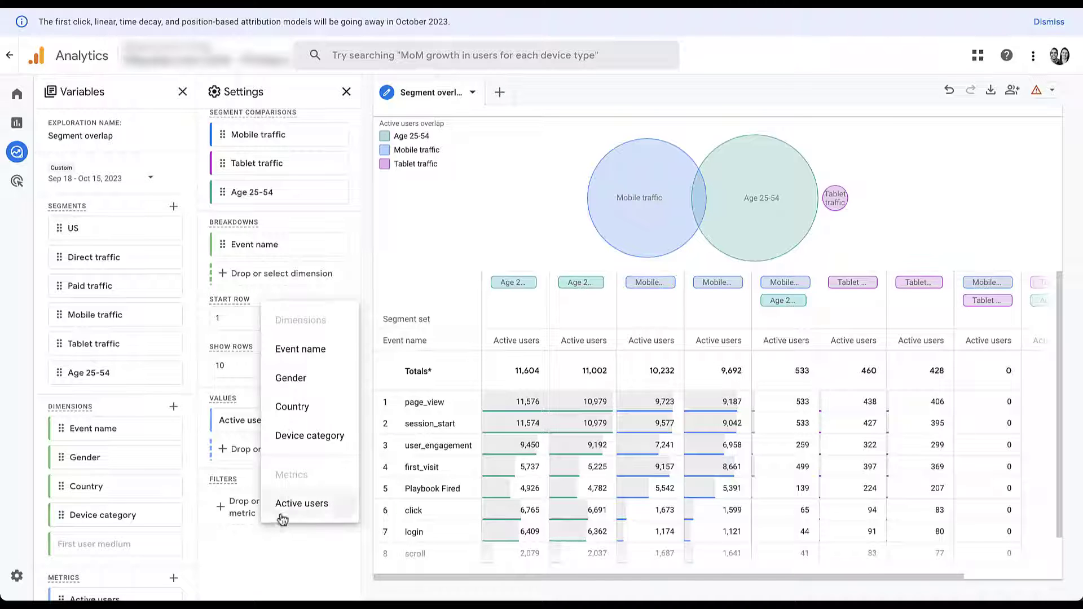
click(327, 356)
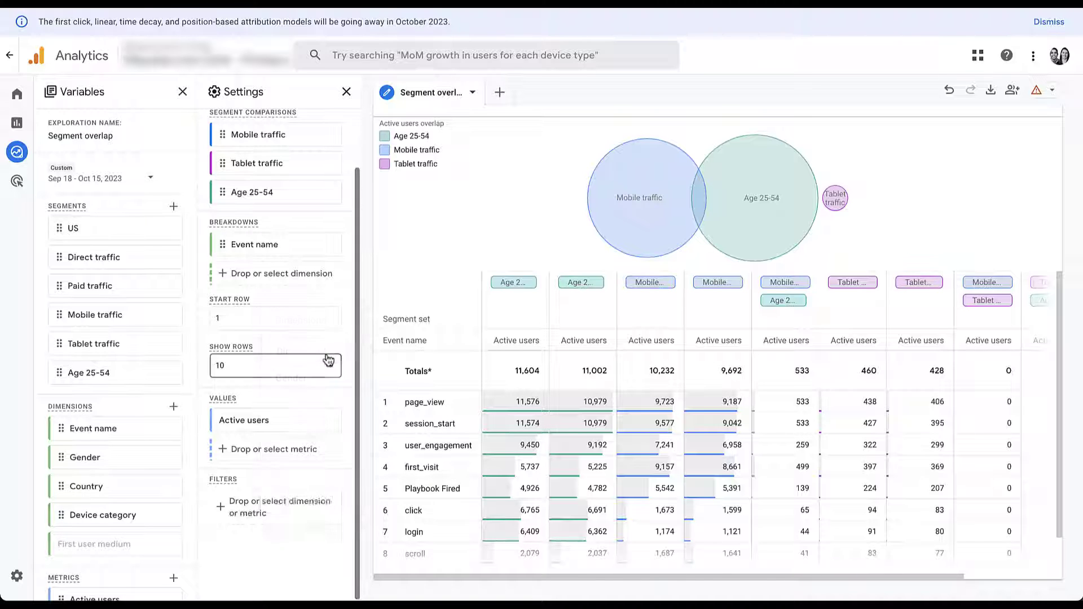
scroll(282, 451, down, 2)
click(288, 466)
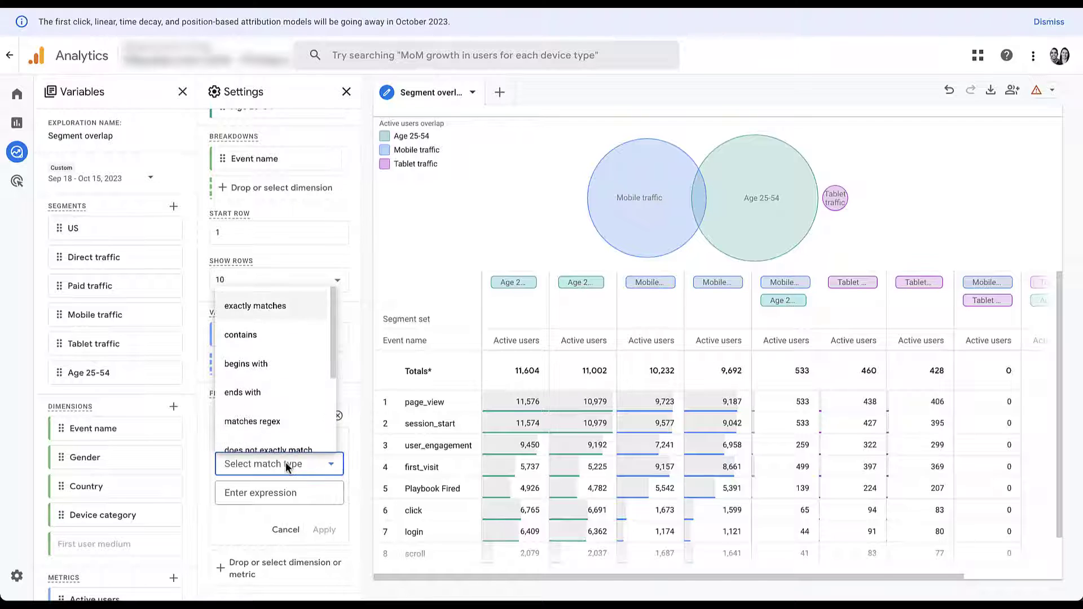
click(279, 336)
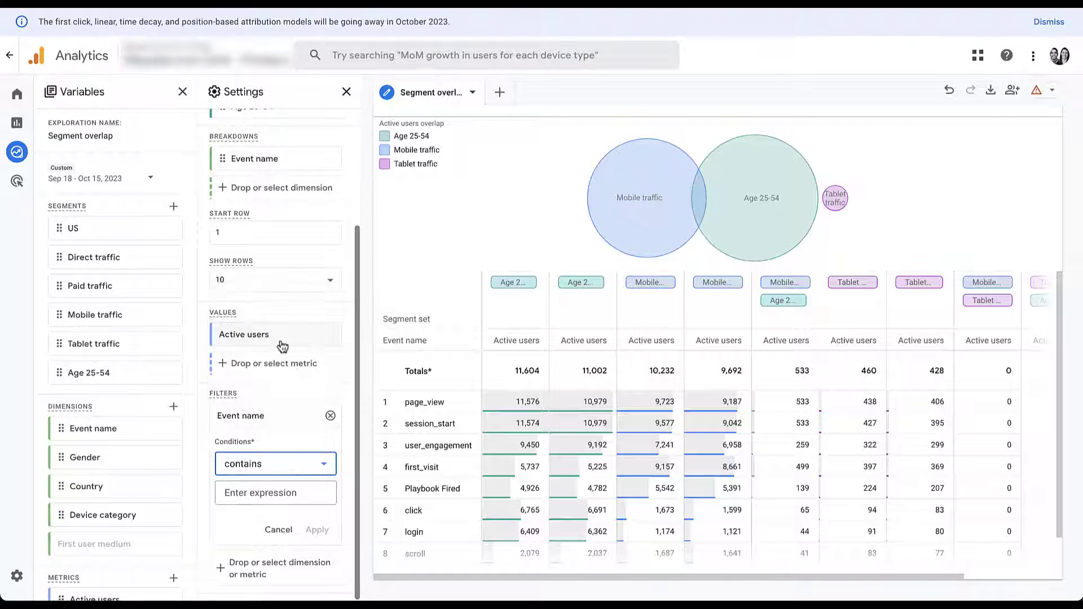
click(273, 494)
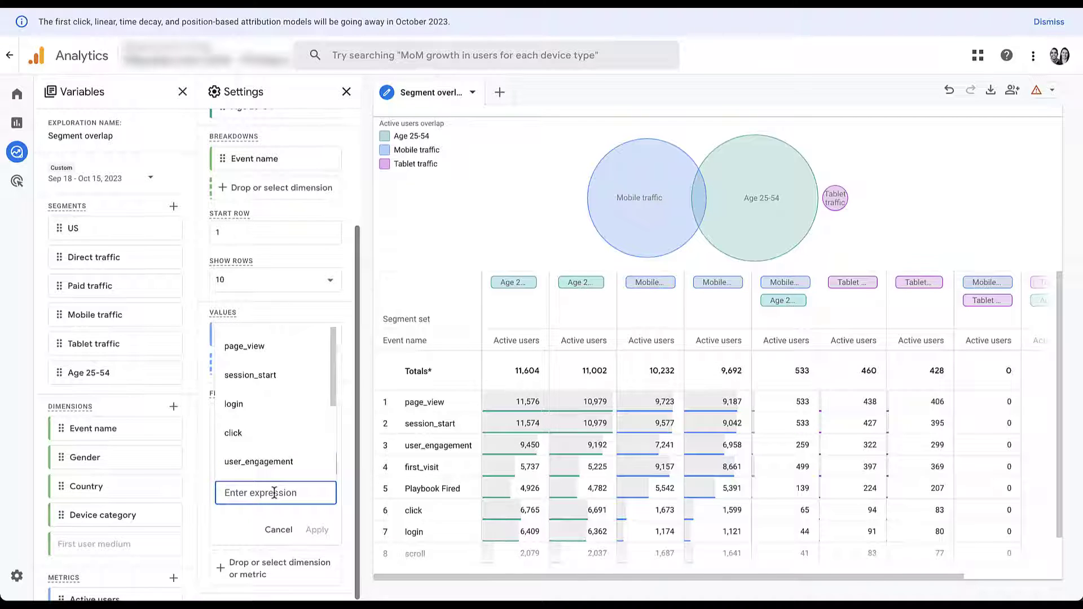
text(demo)
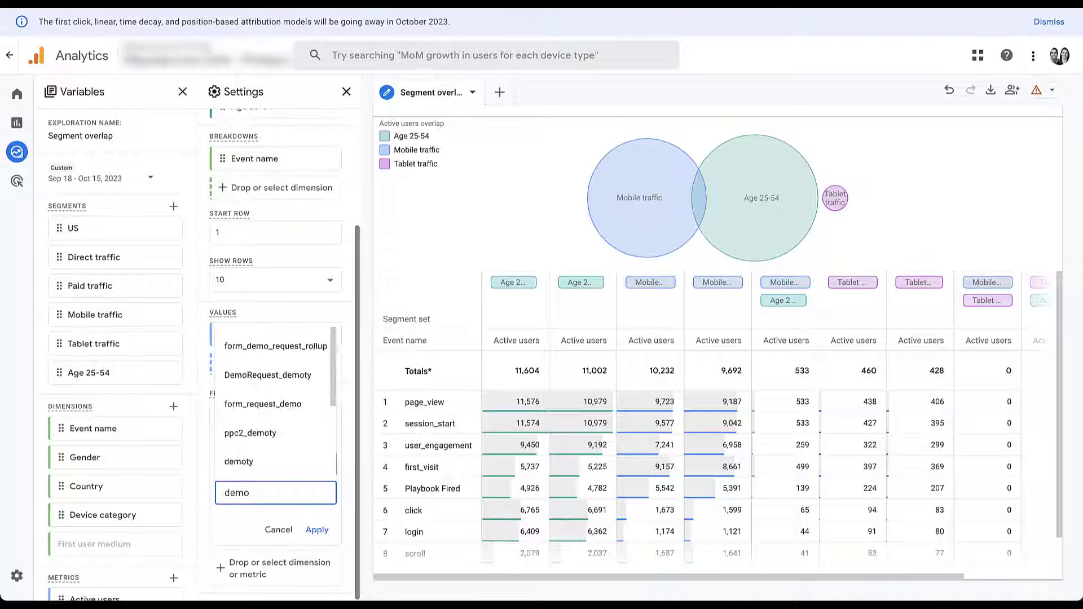
click(317, 530)
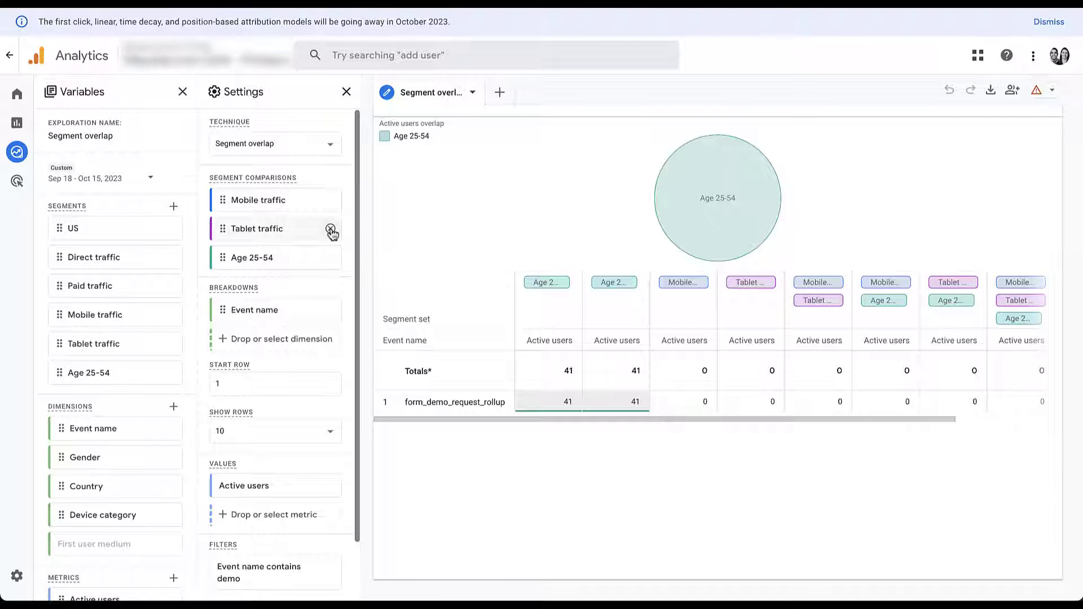
Replace Tablet traffic and Age 25-54 with US and Paid traffic beside Mobile traffic in the comparison
click(330, 229)
click(330, 229)
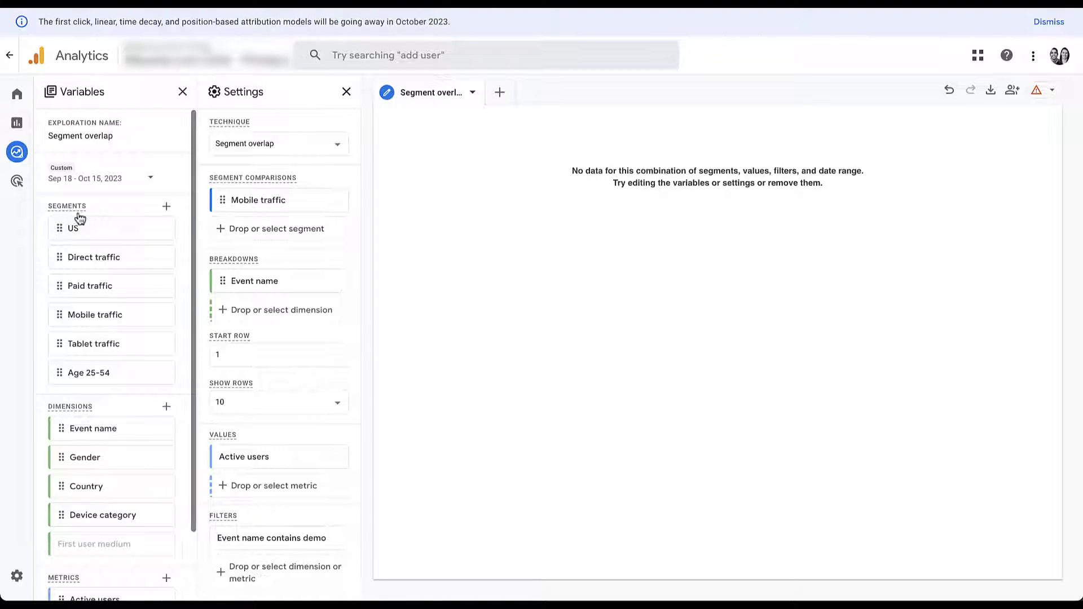
drag(53, 232, 248, 231)
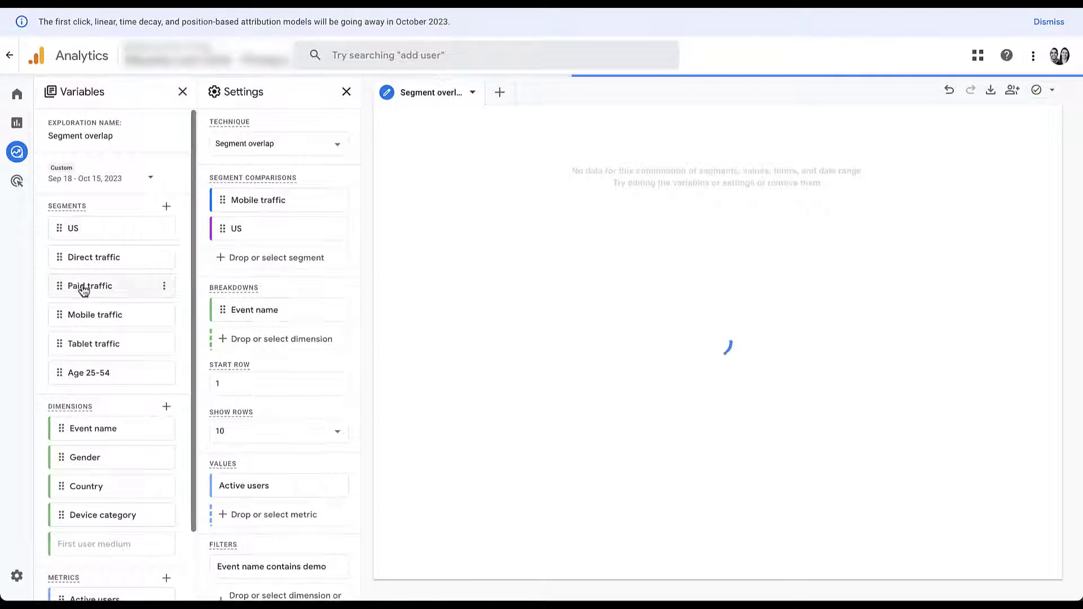
drag(60, 285, 236, 254)
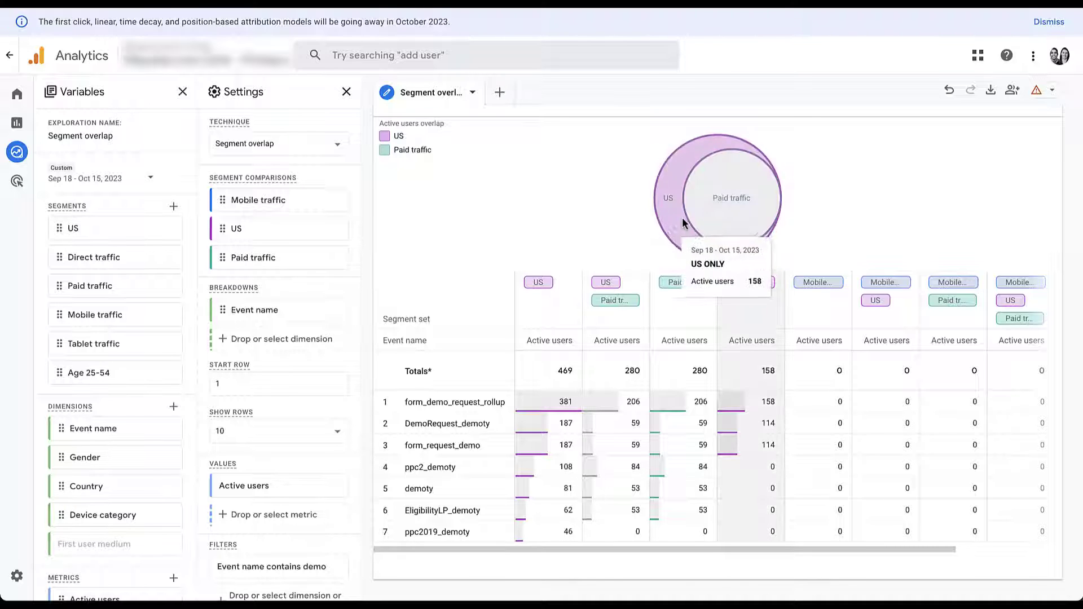
mouse_move(713, 221)
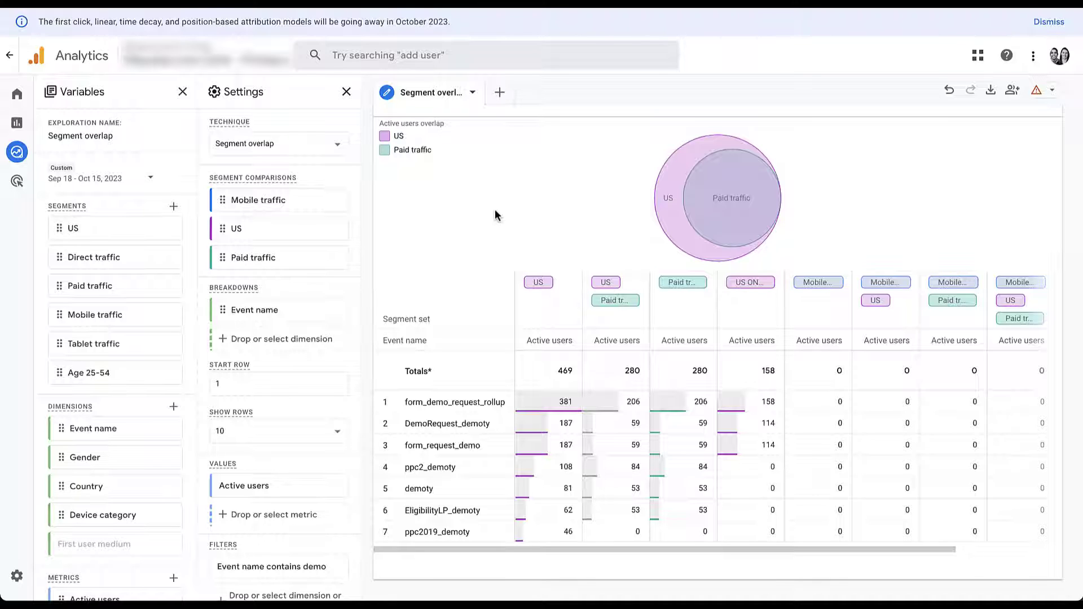
scroll(135, 392, down, 2)
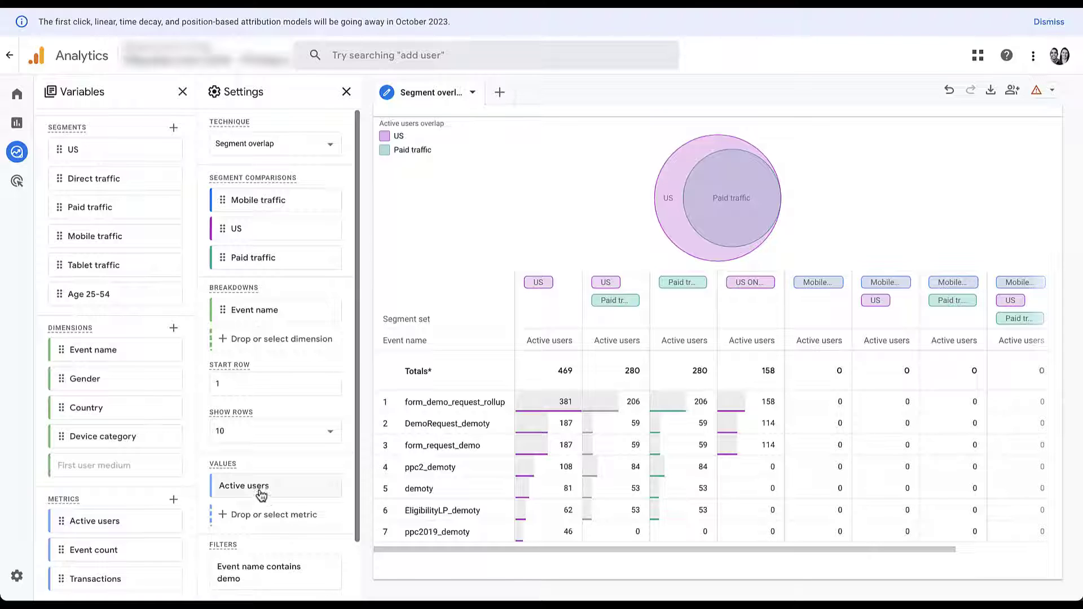
Add and then remove Event count as a value, and delete the Event name contains demo filter
drag(61, 549, 241, 496)
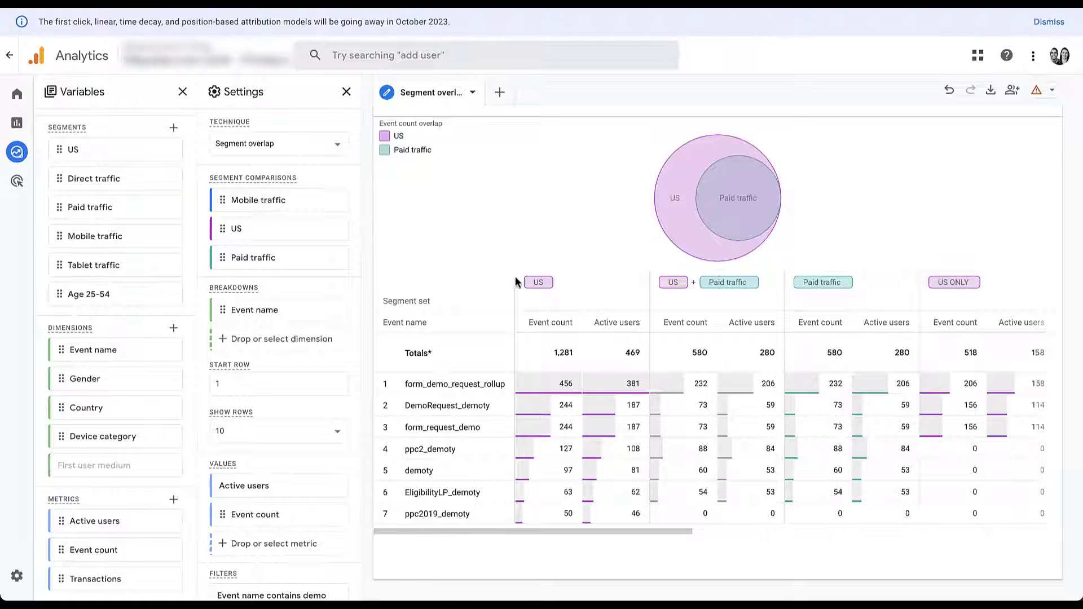
click(331, 516)
scroll(331, 513, down, 1)
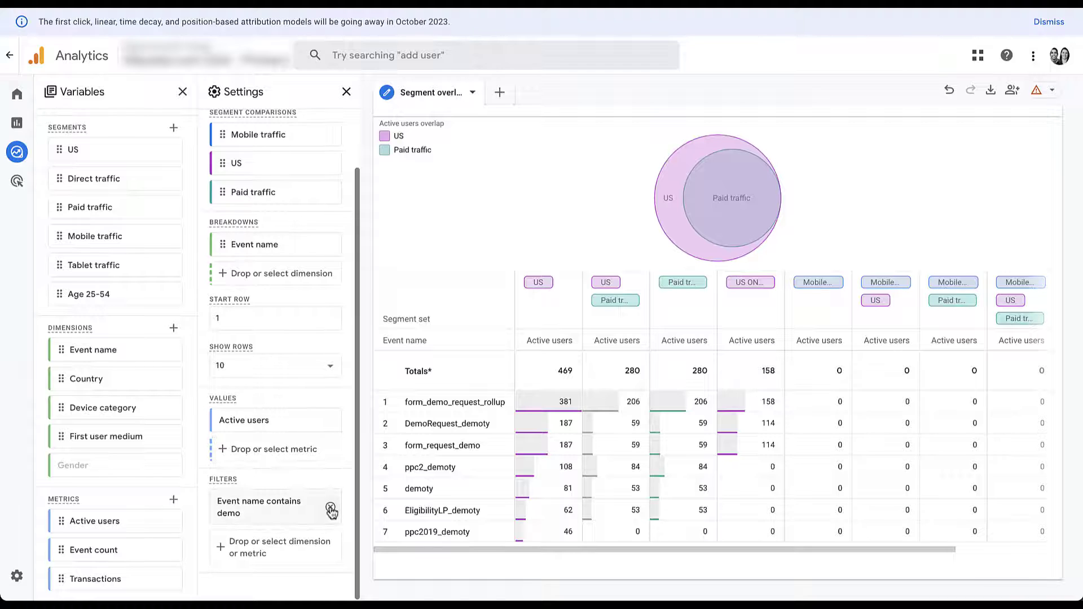
click(331, 509)
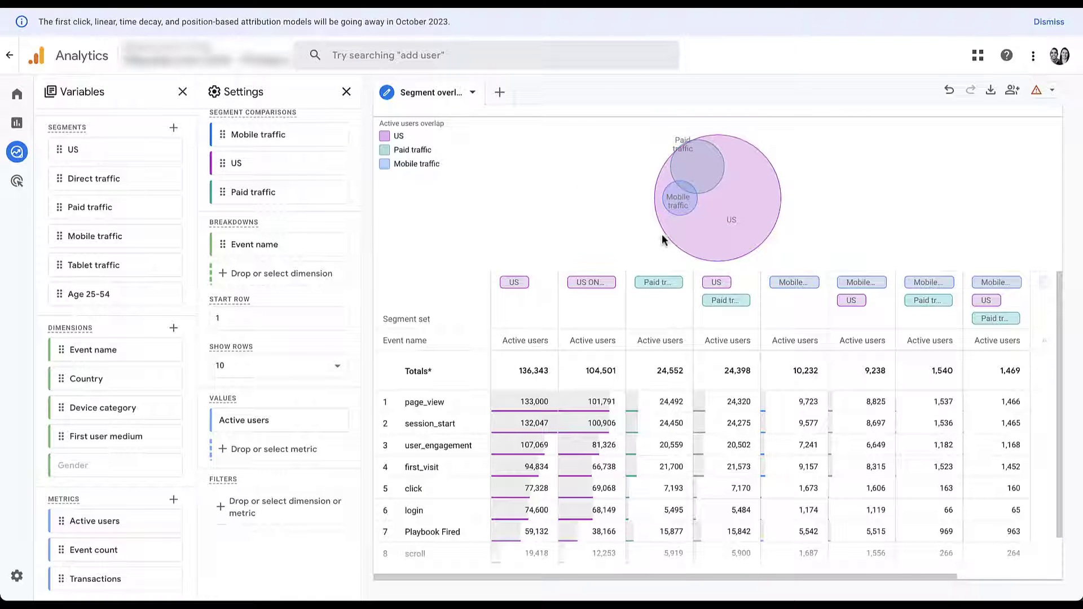
mouse_move(689, 210)
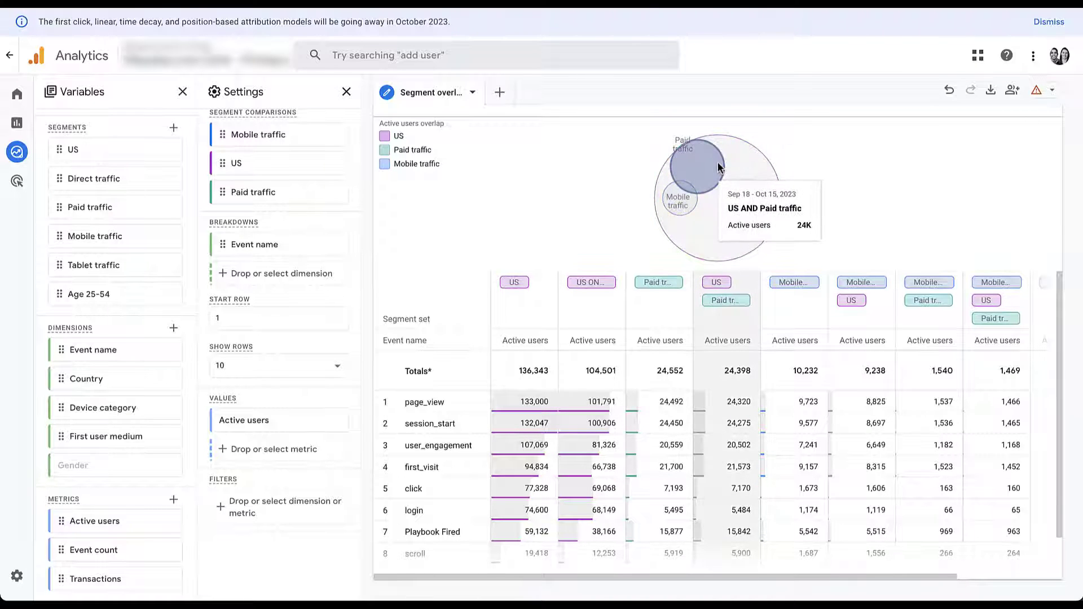
mouse_move(756, 172)
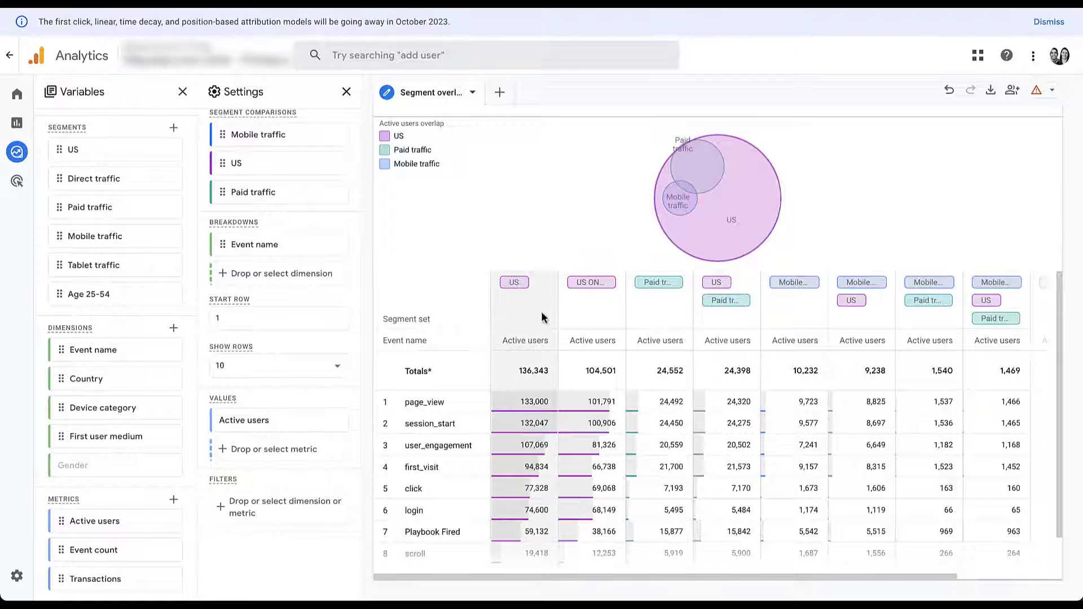
right_click(520, 407)
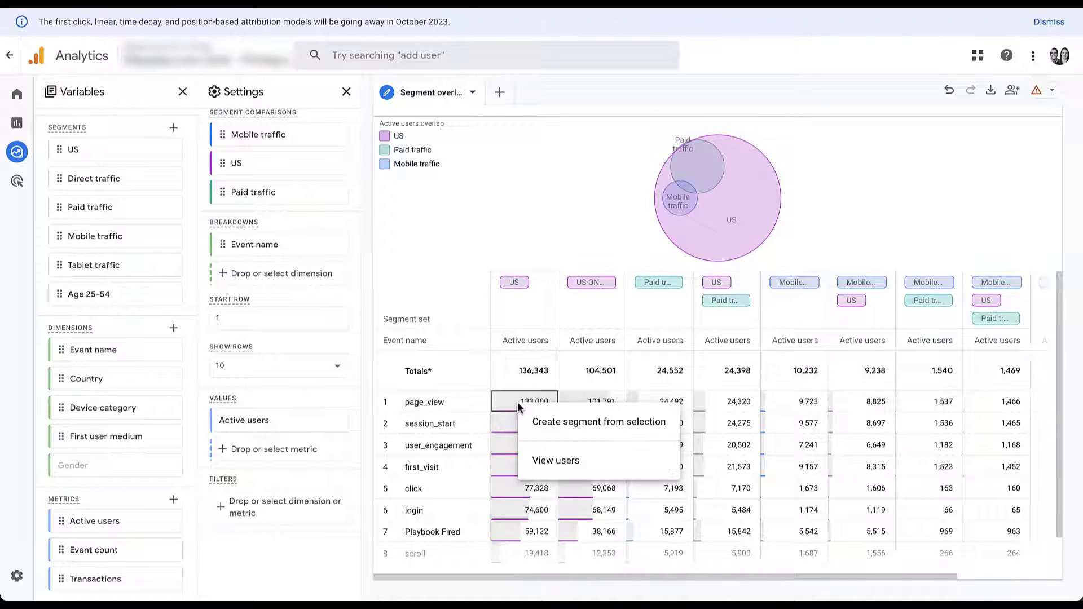
click(528, 431)
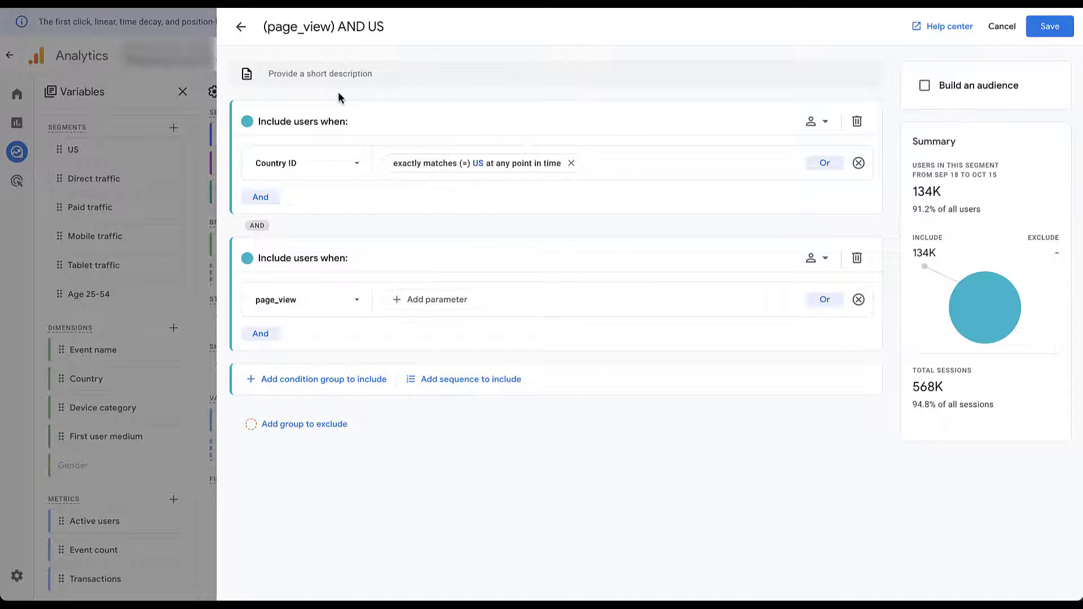
click(241, 29)
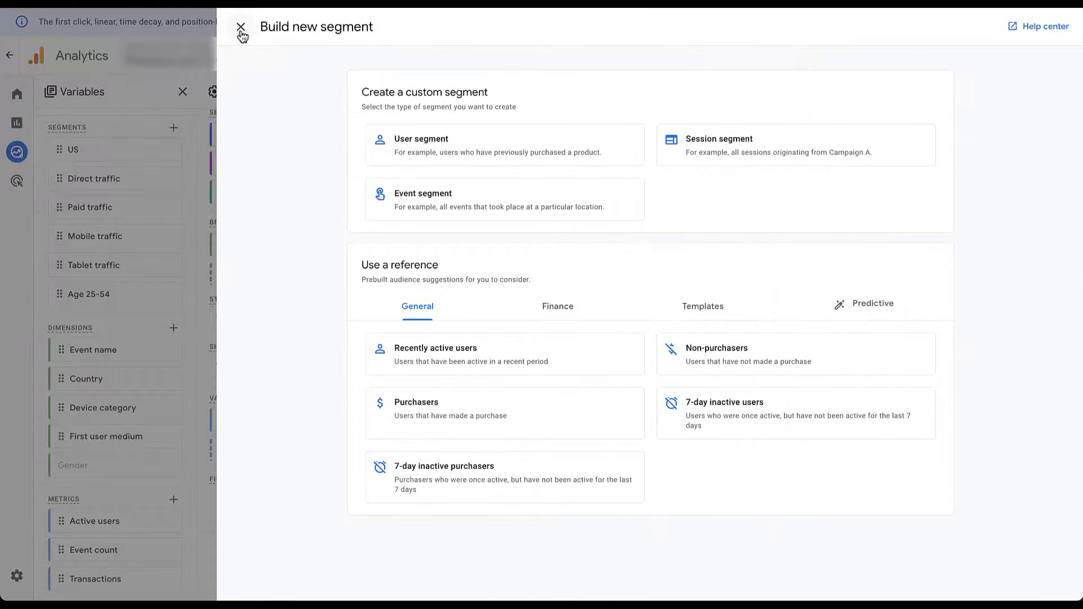
click(240, 28)
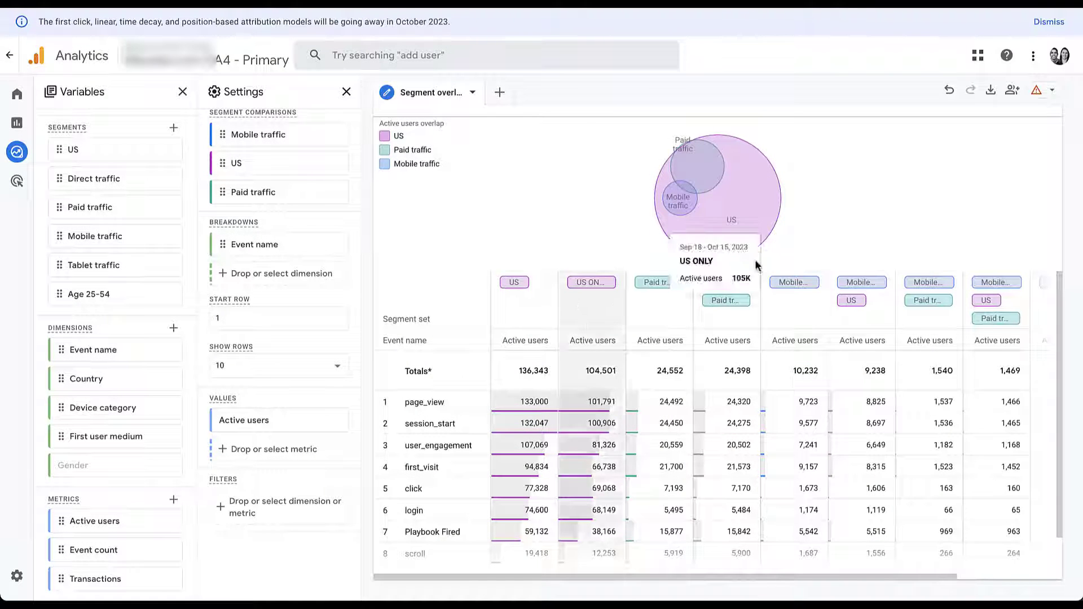
Create and save a segment from the Mobile/US/Paid overlap Totals cell, covering 1,469 users
scroll(844, 420, right, 4)
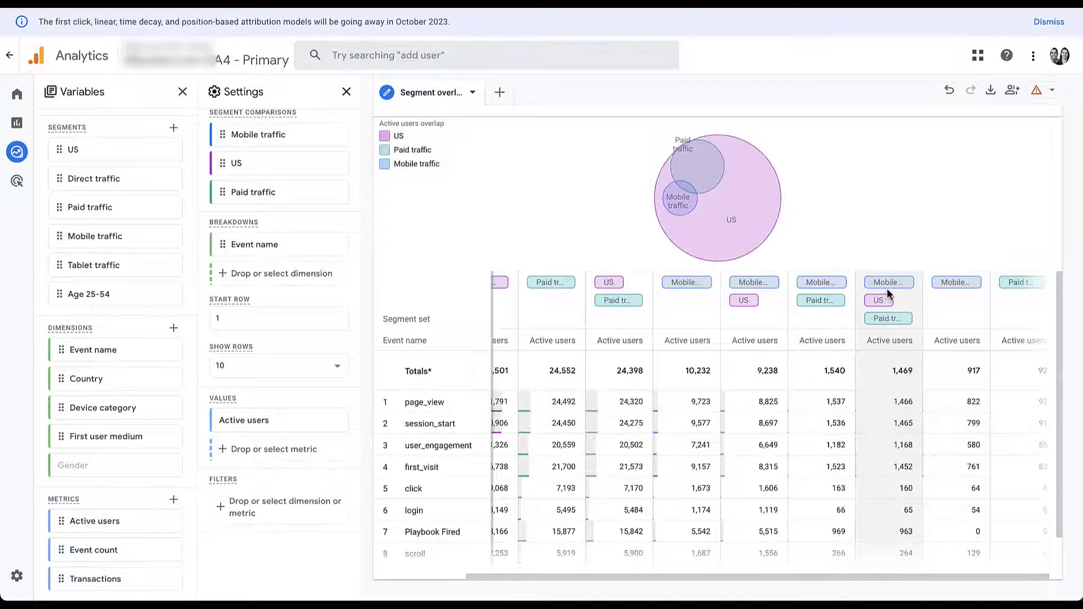
right_click(880, 381)
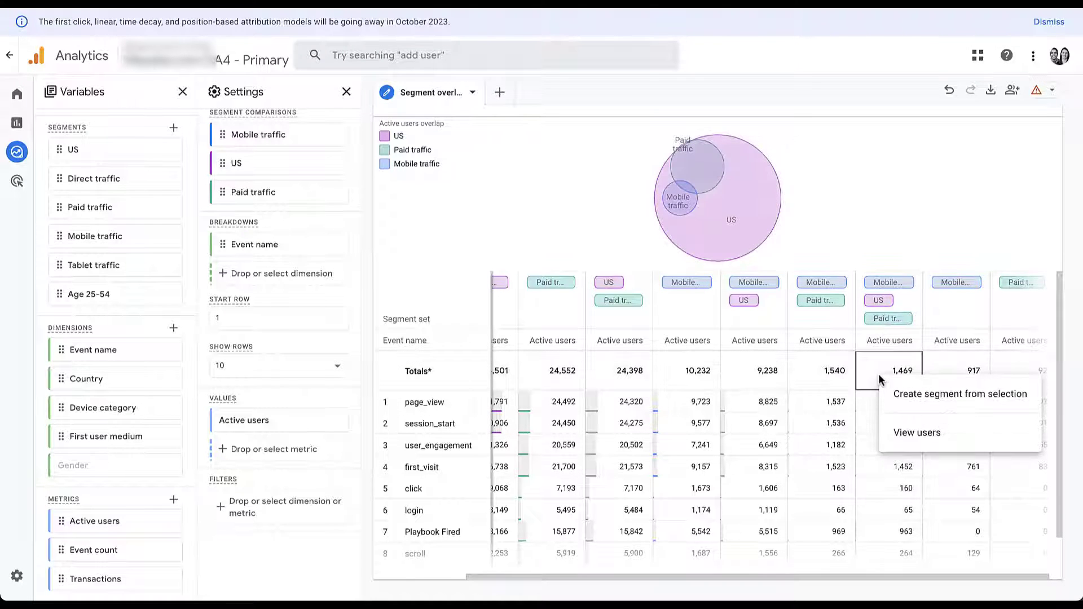
click(899, 401)
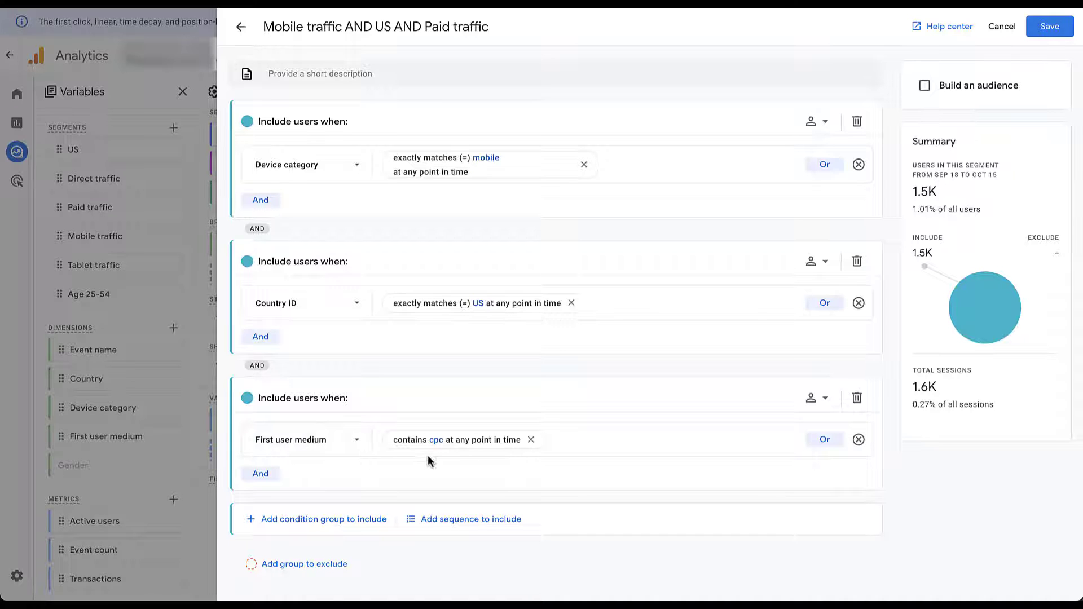
click(1049, 28)
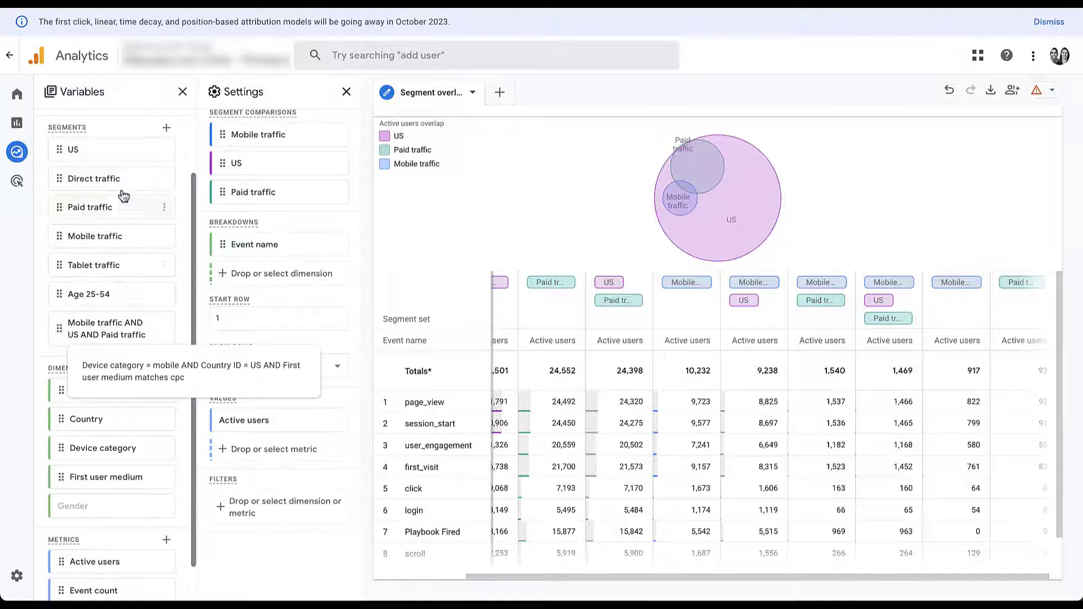
mouse_move(136, 338)
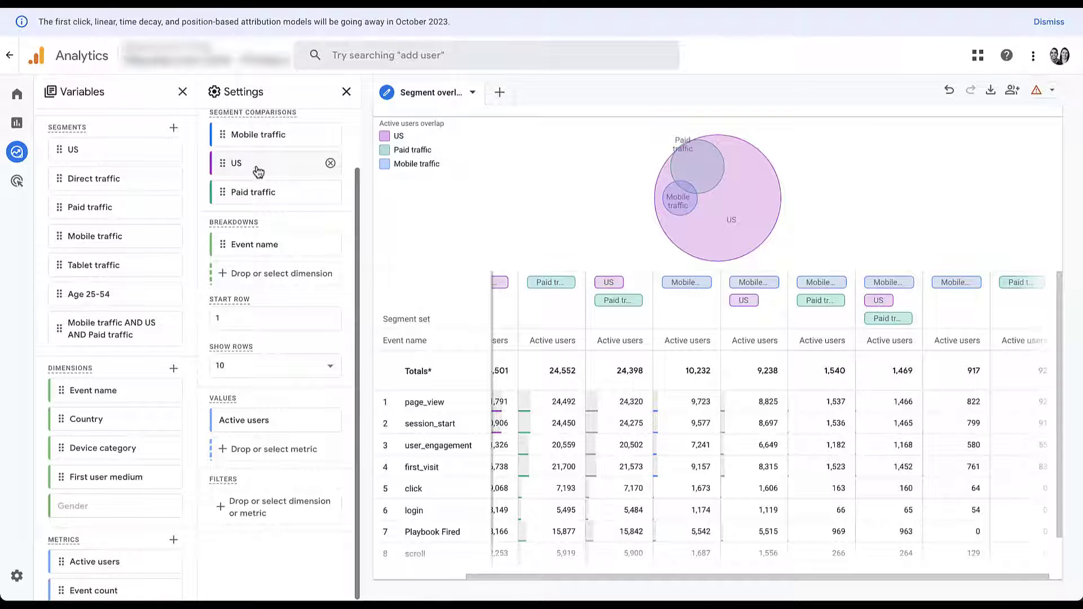
Open View users for the page_view cell (1,466) in the Mobile/US/Paid column
right_click(867, 410)
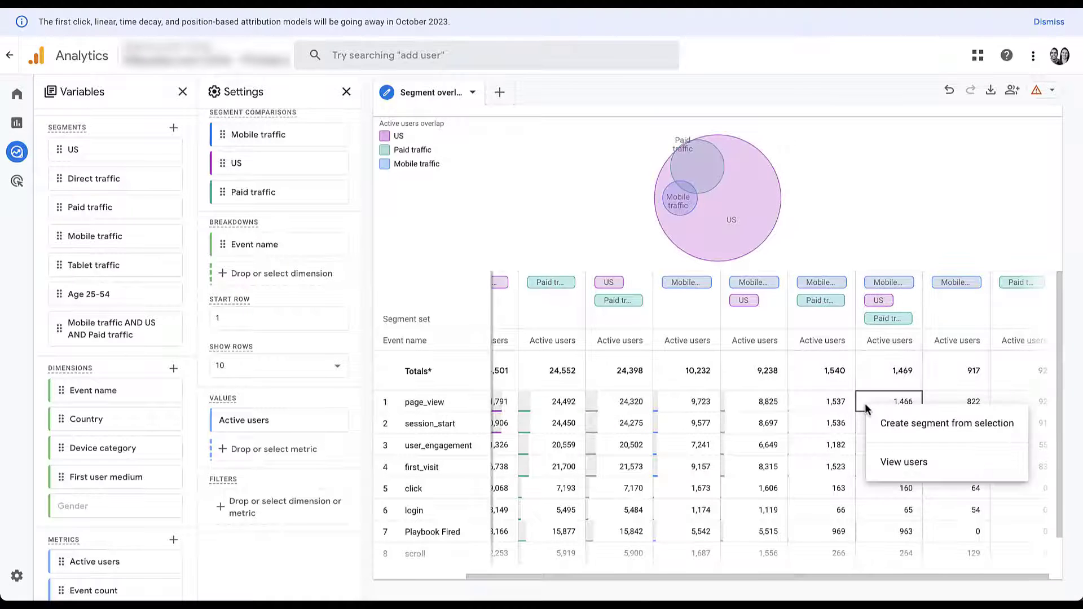
click(891, 465)
scroll(241, 242, up, 1)
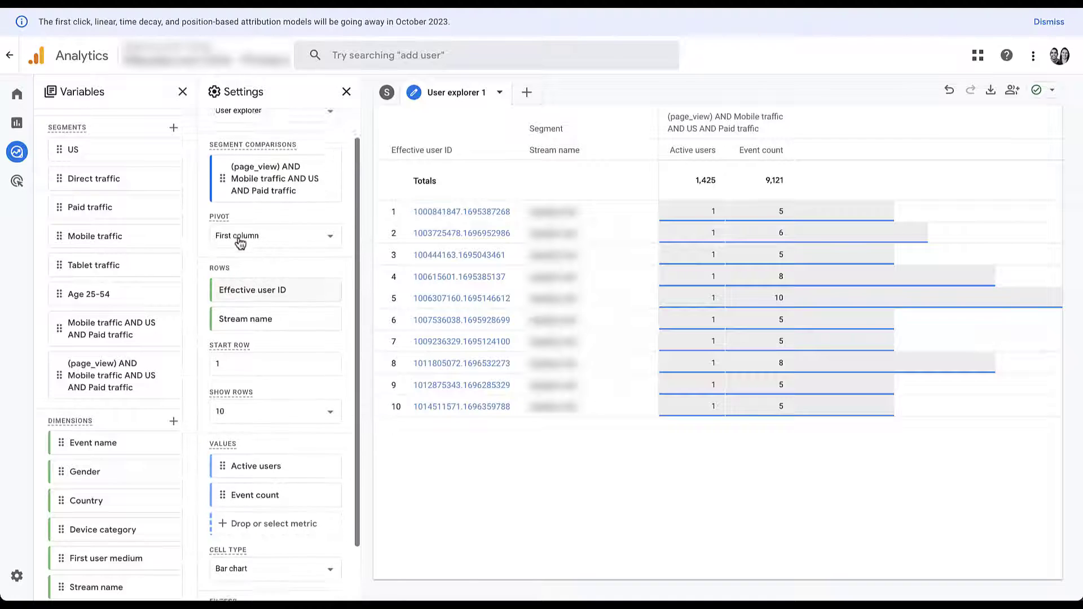
scroll(239, 242, up, 1)
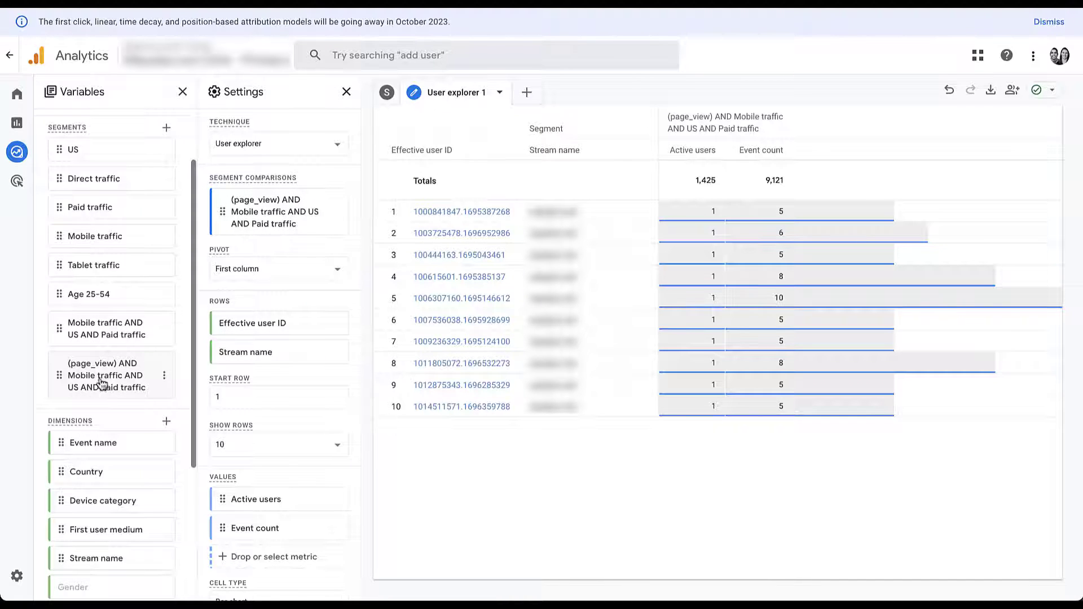
scroll(111, 573, down, 2)
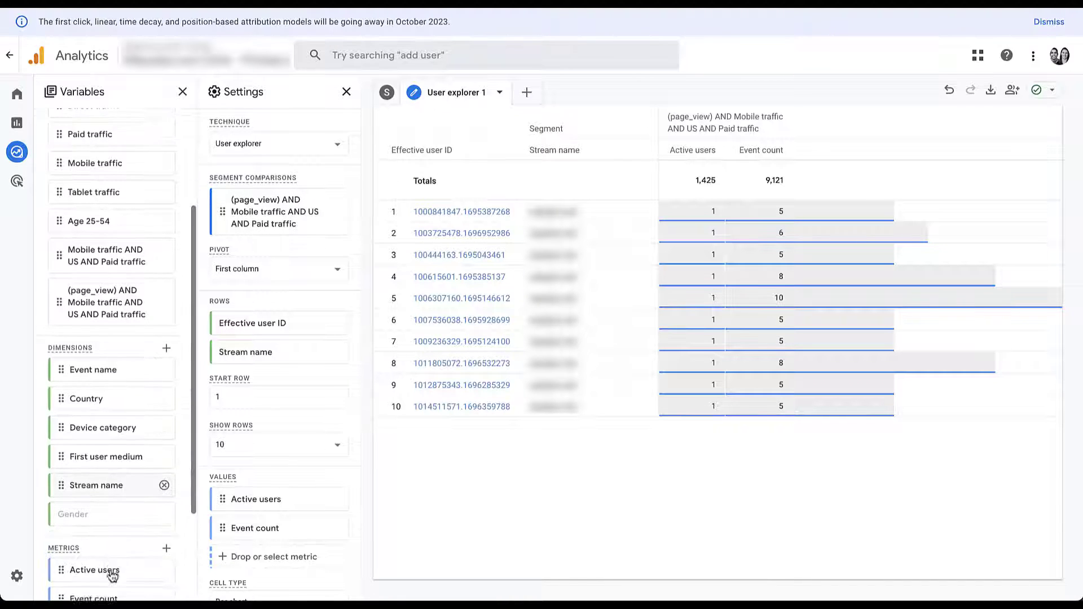
scroll(112, 575, down, 3)
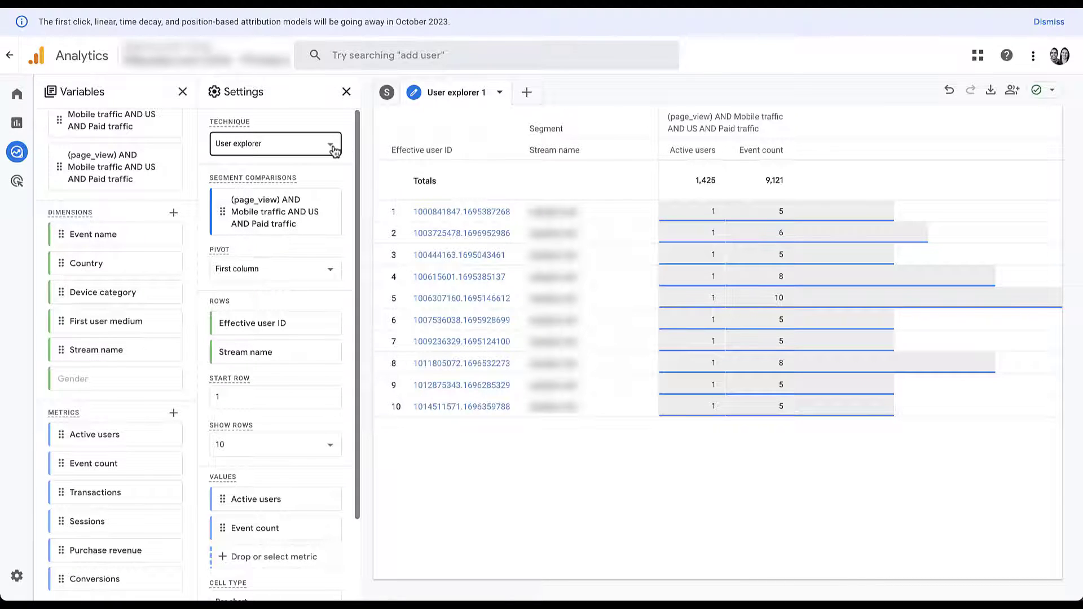
click(333, 148)
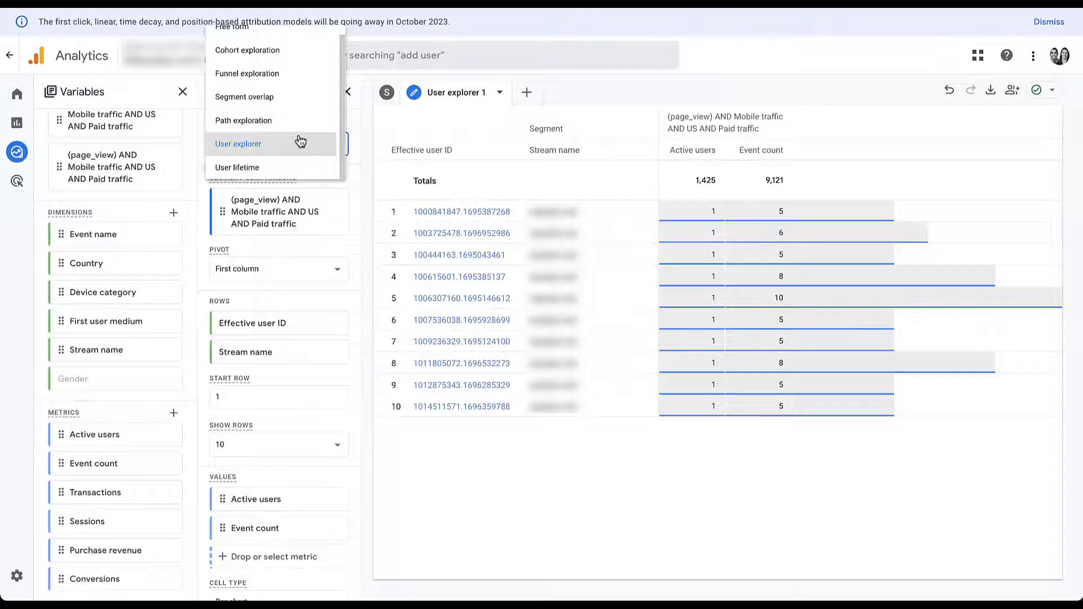
click(402, 126)
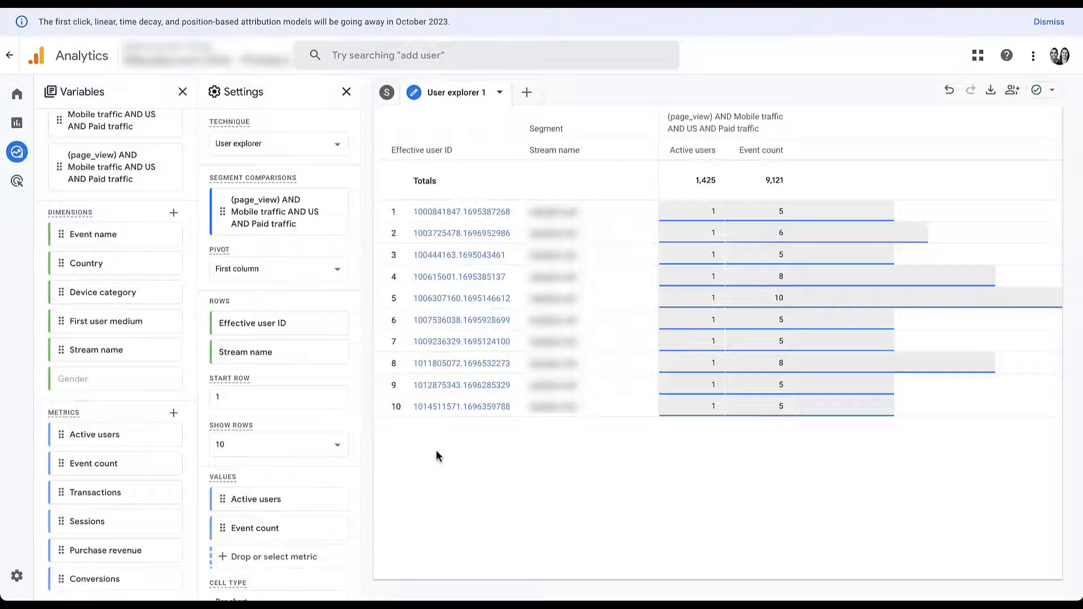
Open row 10's user activity timeline, then switch back to the segment overlap exploration
click(474, 404)
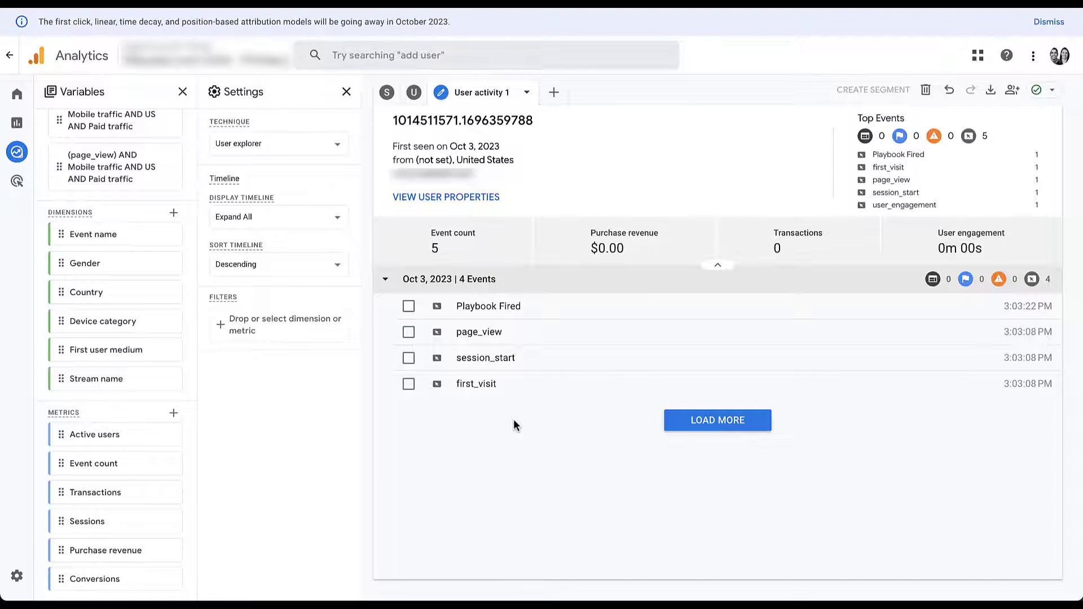
click(390, 95)
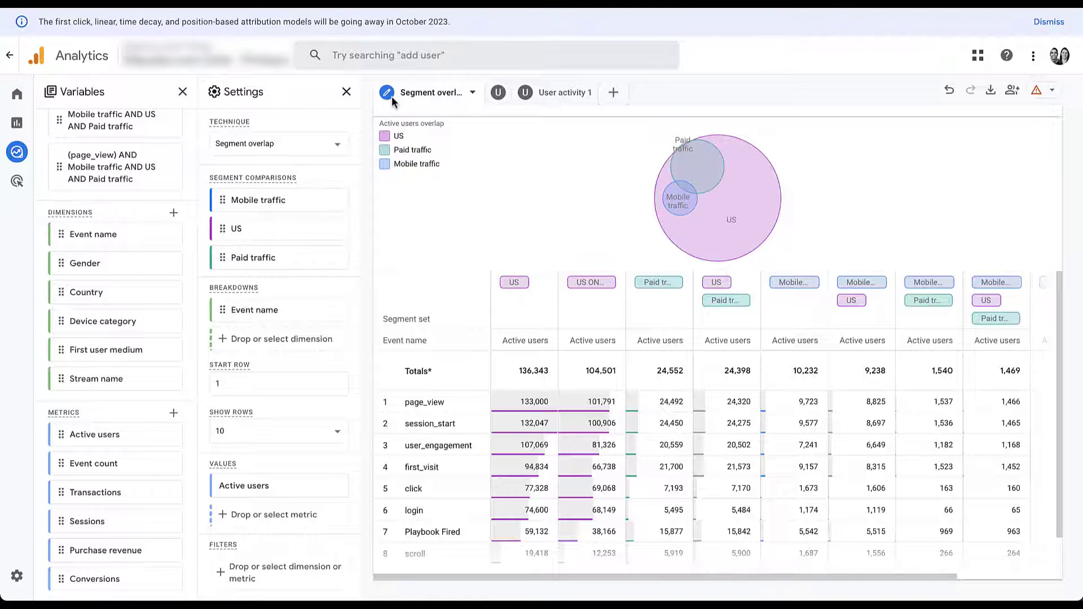
Reopen the collapsed Segment overlap tab and scroll the Variables panel back to the top
drag(138, 263, 151, 206)
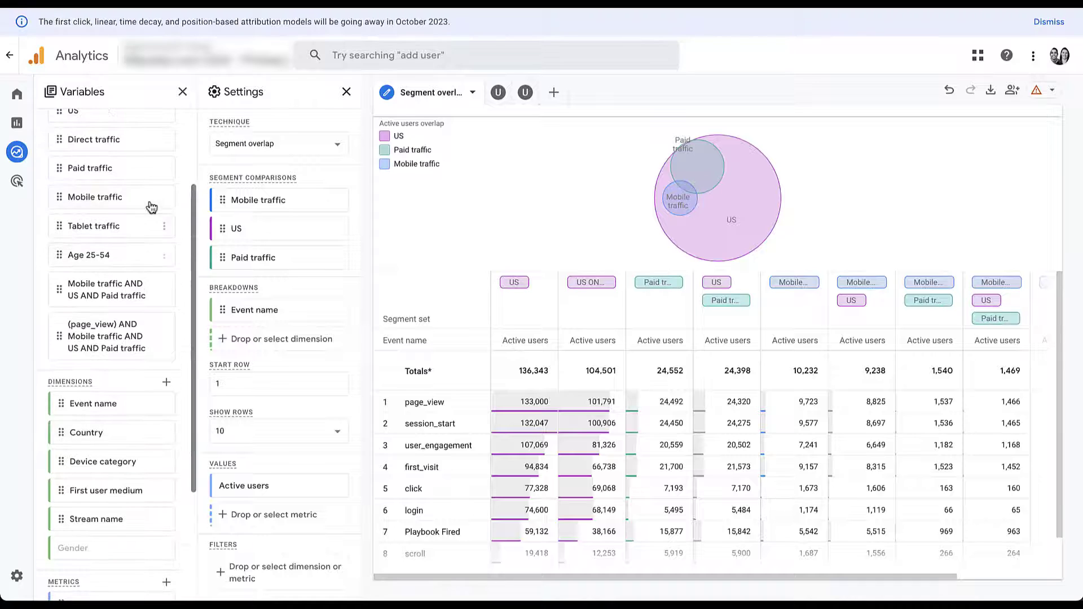
scroll(118, 327, down, 2)
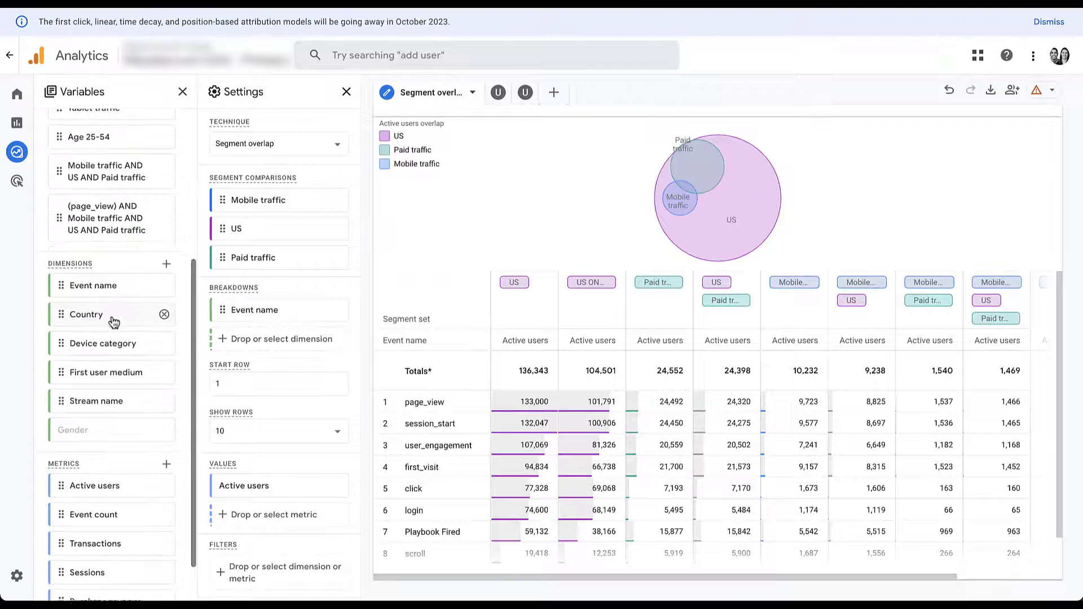
scroll(114, 321, down, 1)
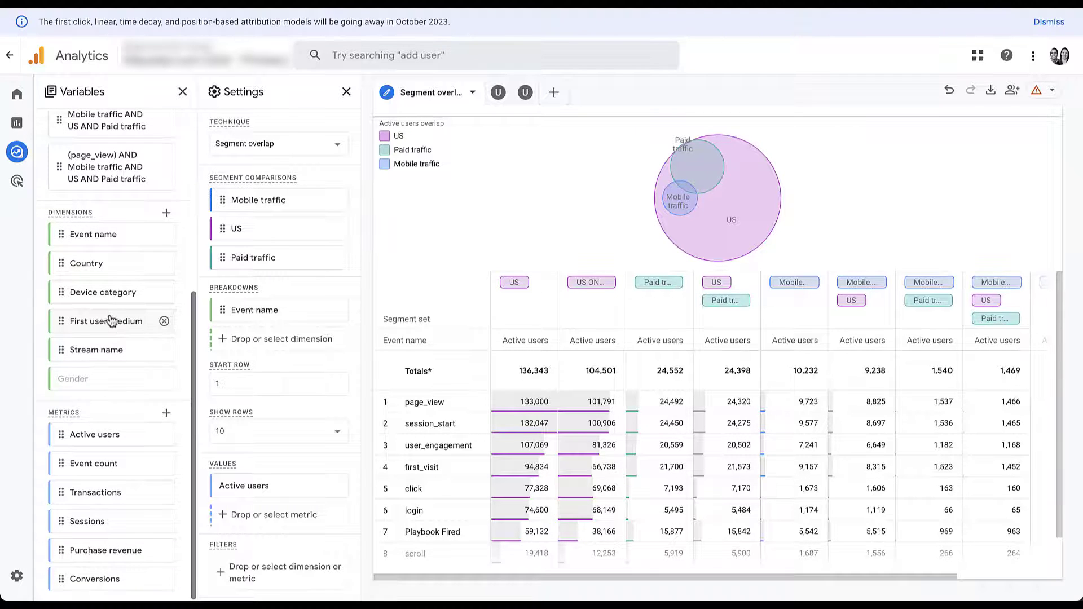
scroll(111, 321, up, 5)
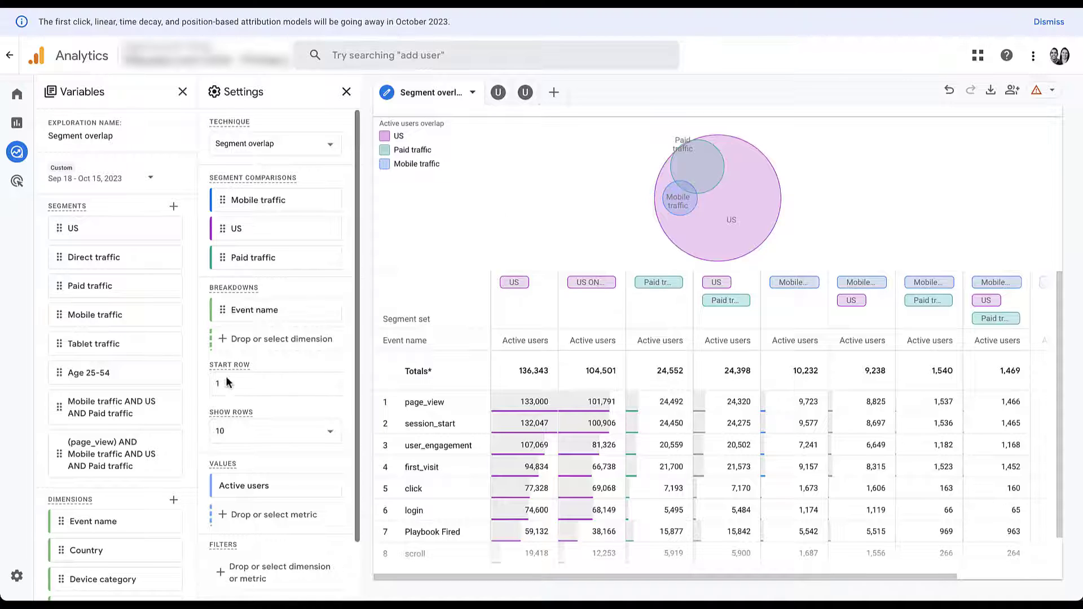
Edit the Mobile traffic AND US AND Paid traffic segment and tick Build an audience
click(165, 409)
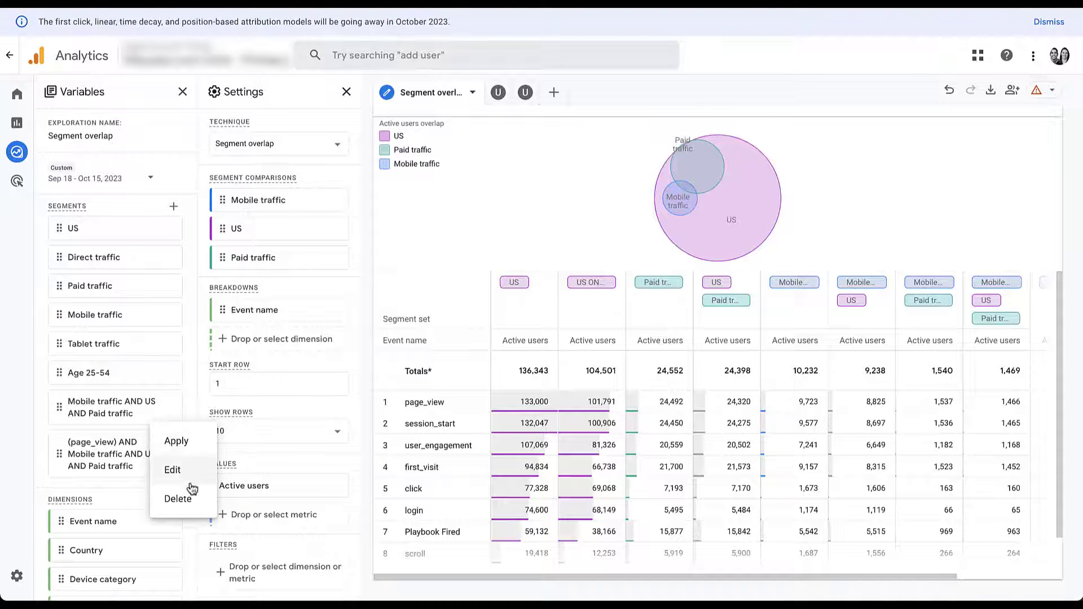
click(173, 469)
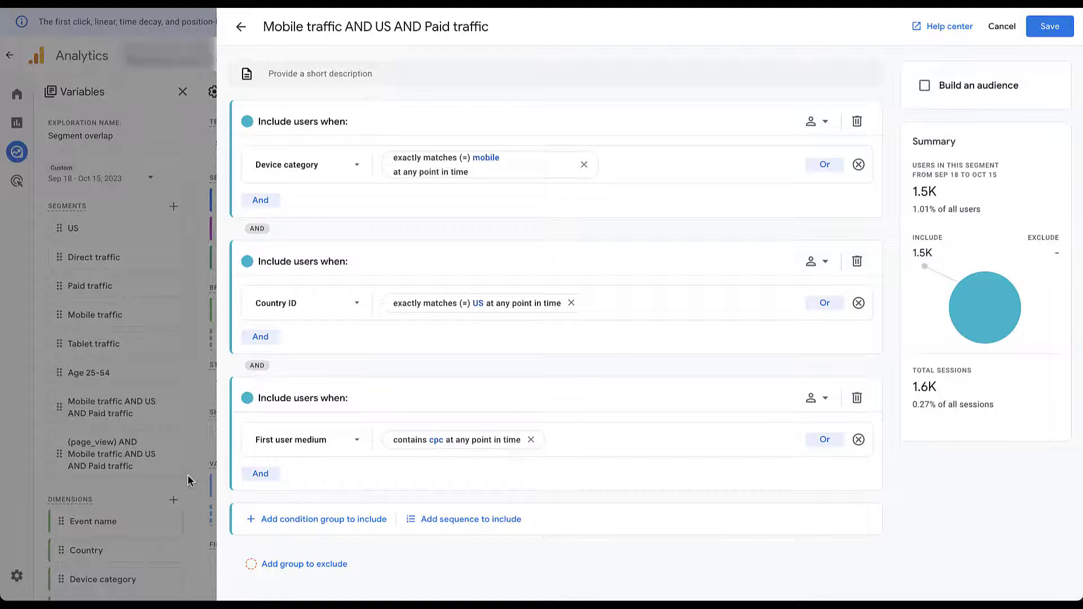
click(925, 86)
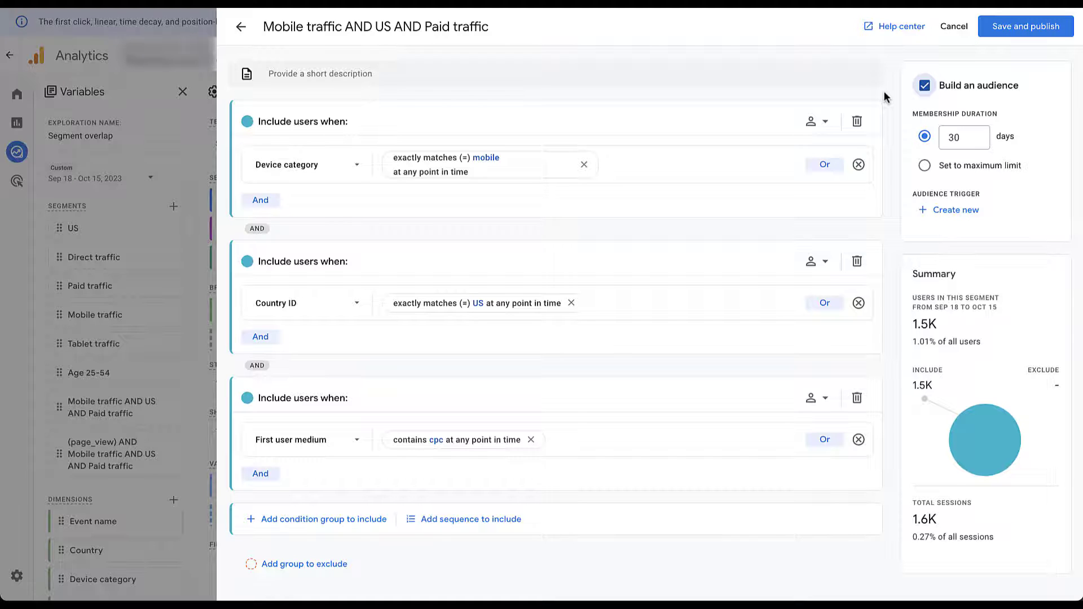